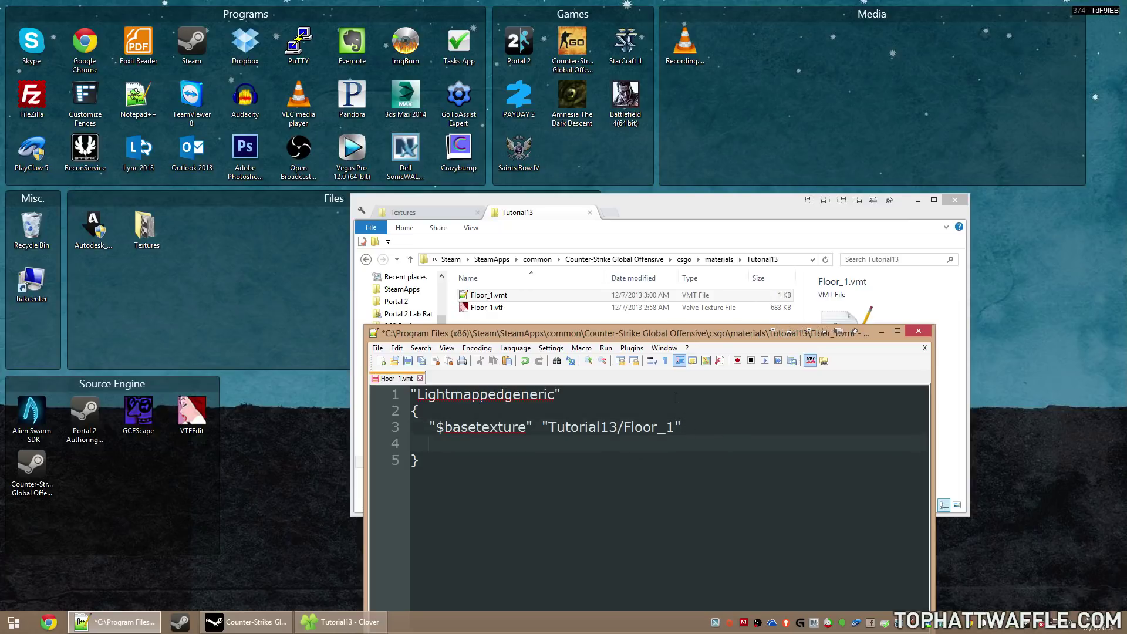
Add the line "$surfaceprop" "Brick" to Floor_1.vmt and save the file.
text("$su)
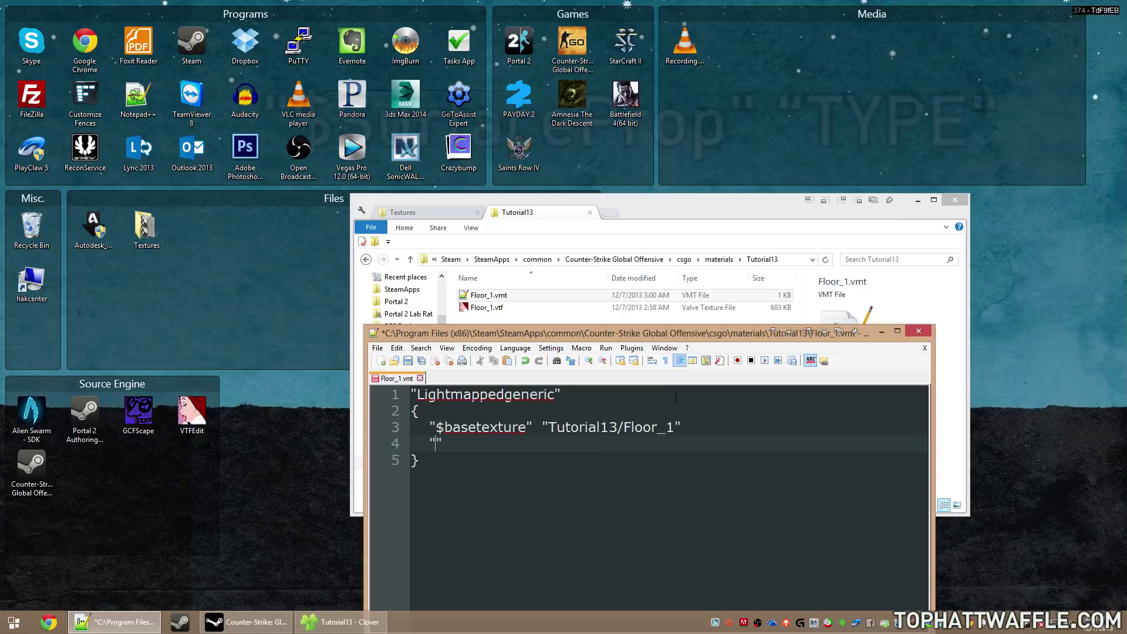
text(rfaceprop)
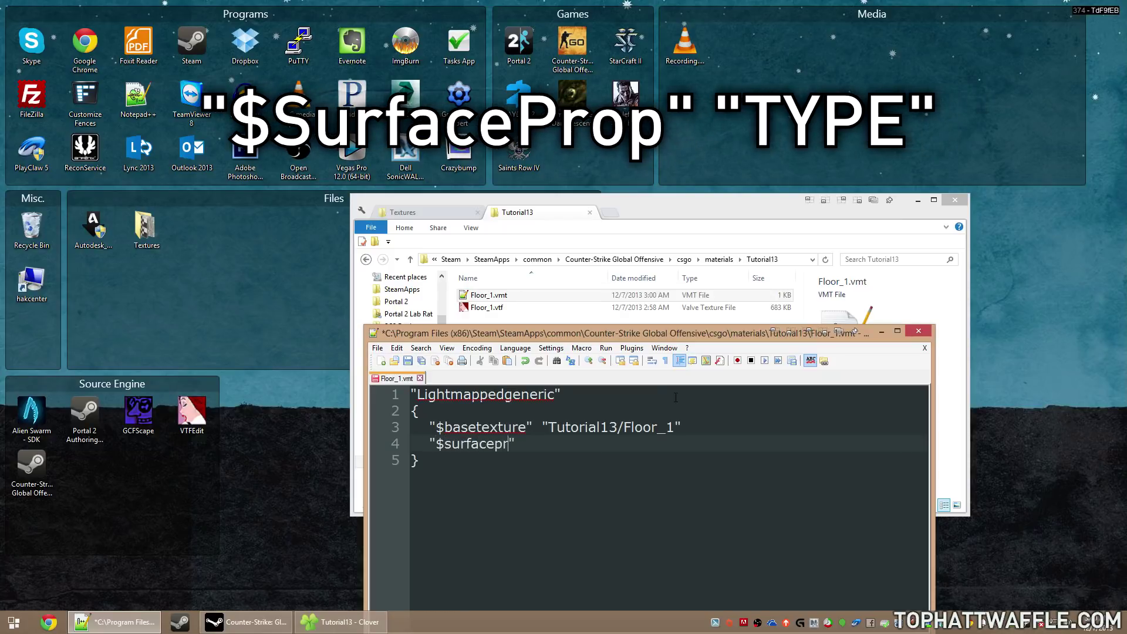
text("  ")
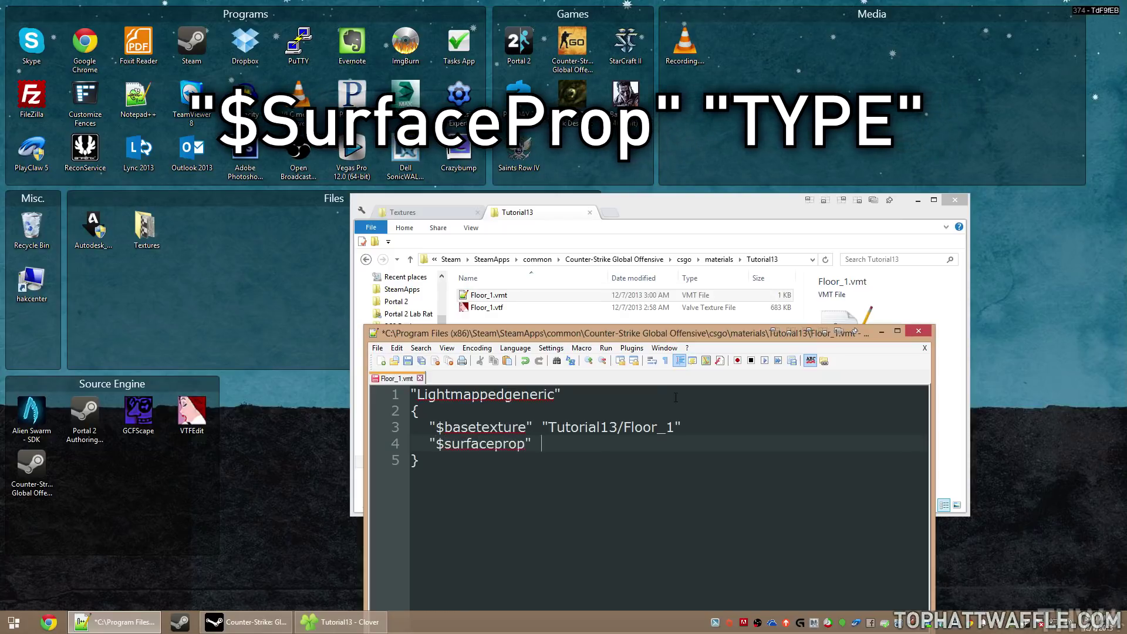
text(Brick)
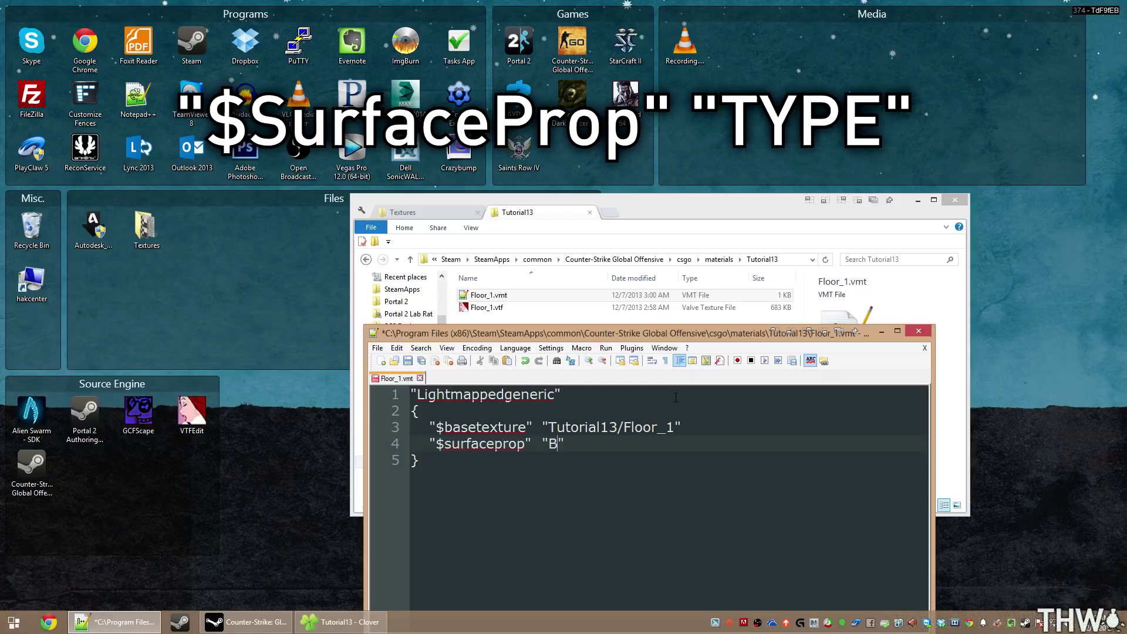
key(ctrl+s)
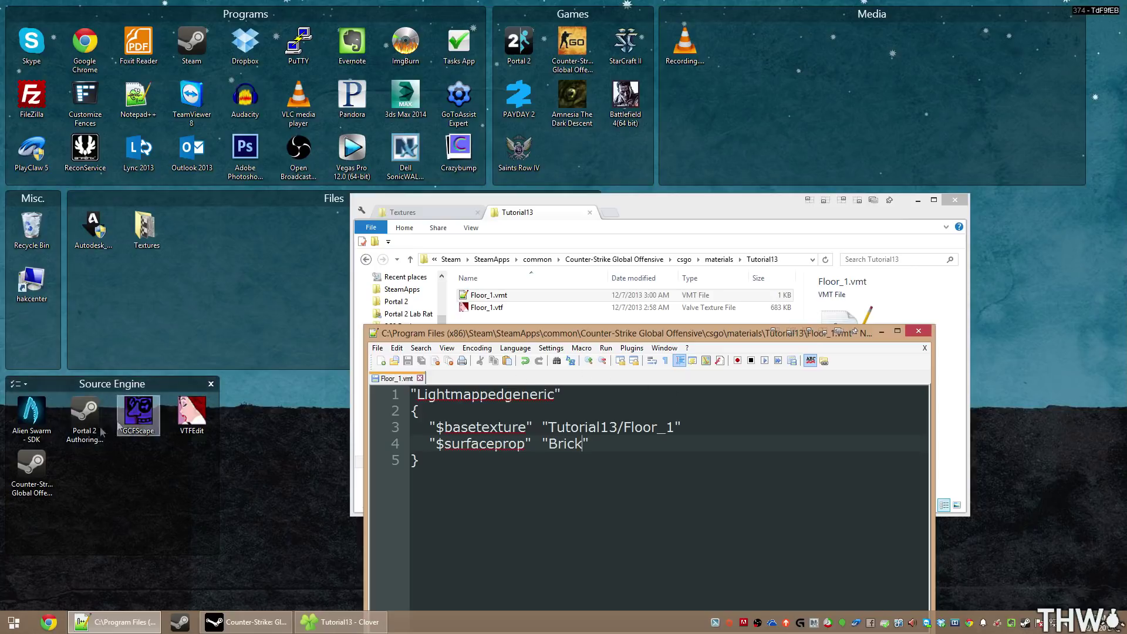
In Hammer, apply tutorial13/floor_1 to the box's top face, fit it, then close Hammer.
double_click(23, 476)
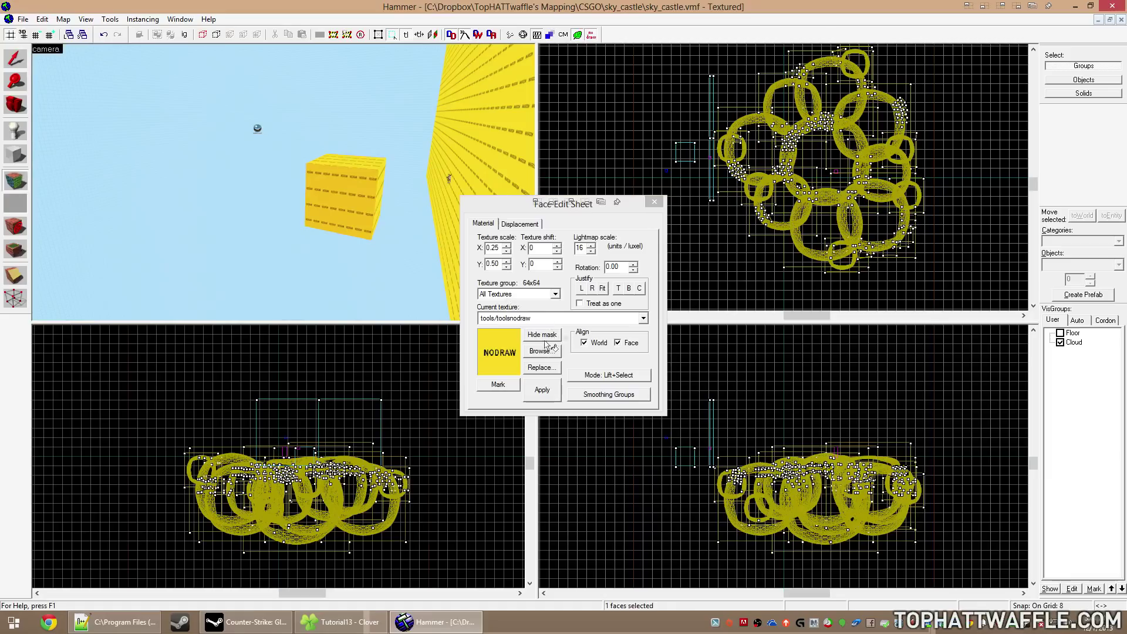
click(541, 350)
text(tutorial13)
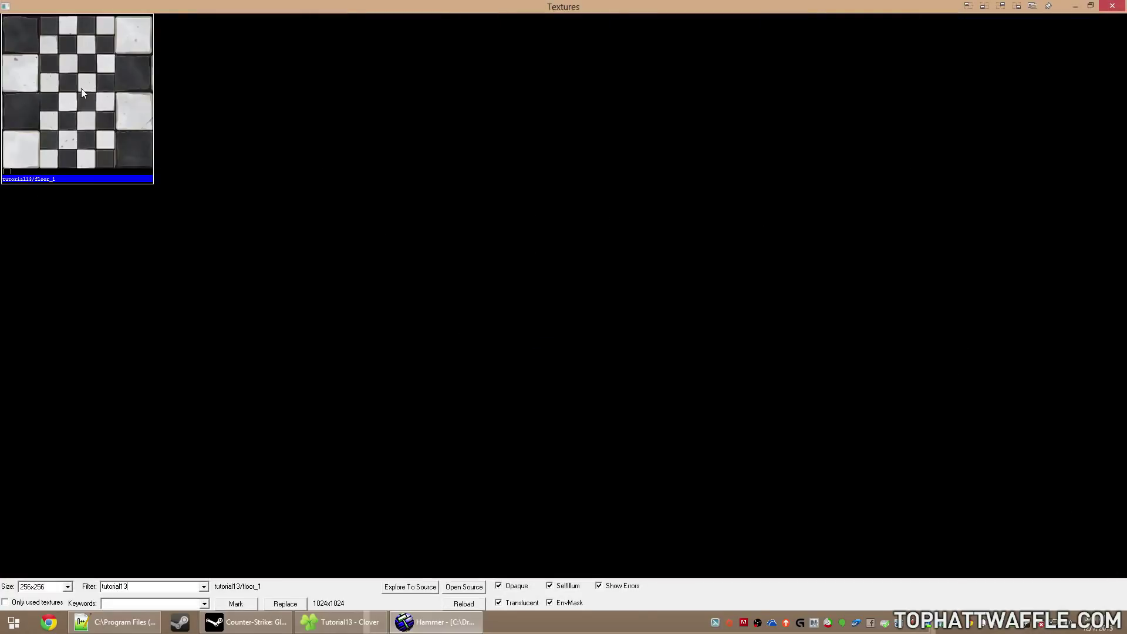
double_click(81, 90)
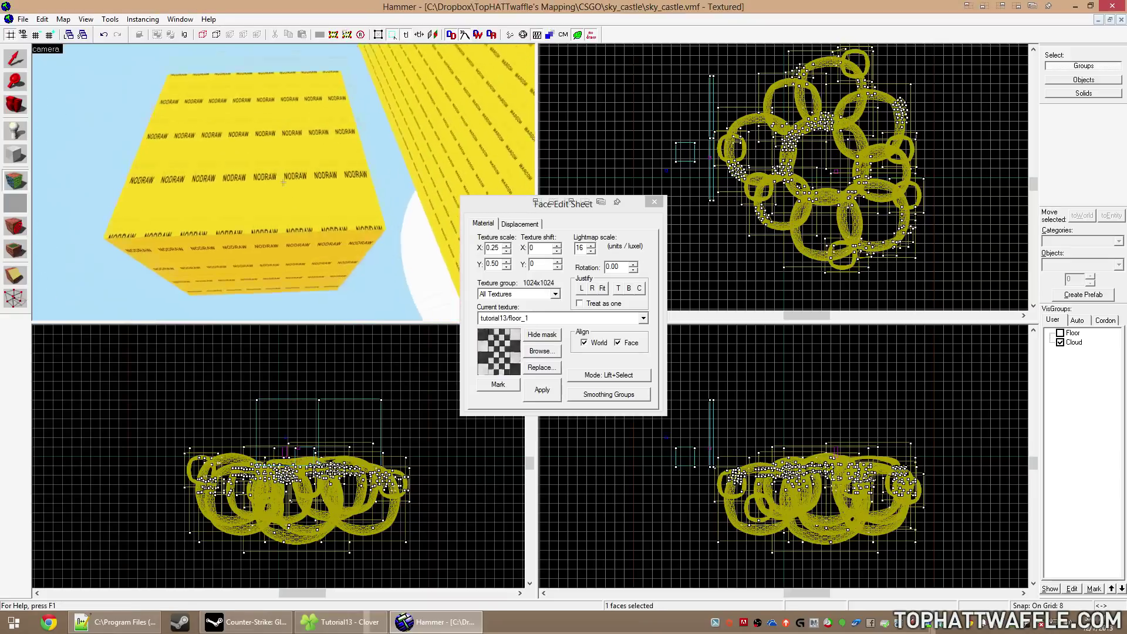
right_click(270, 141)
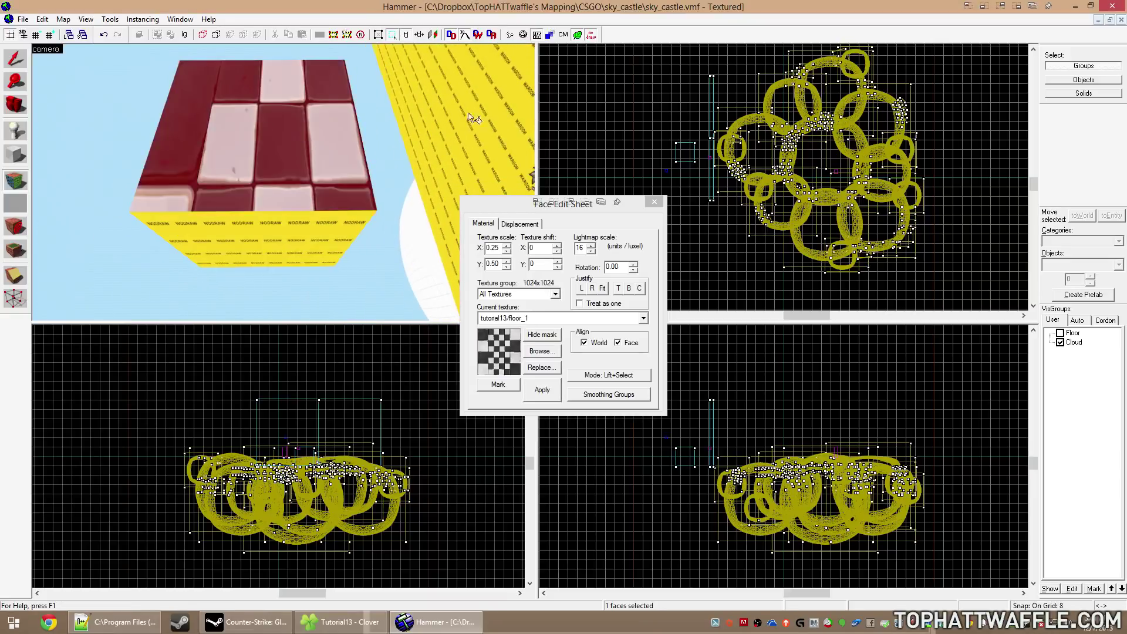
click(602, 289)
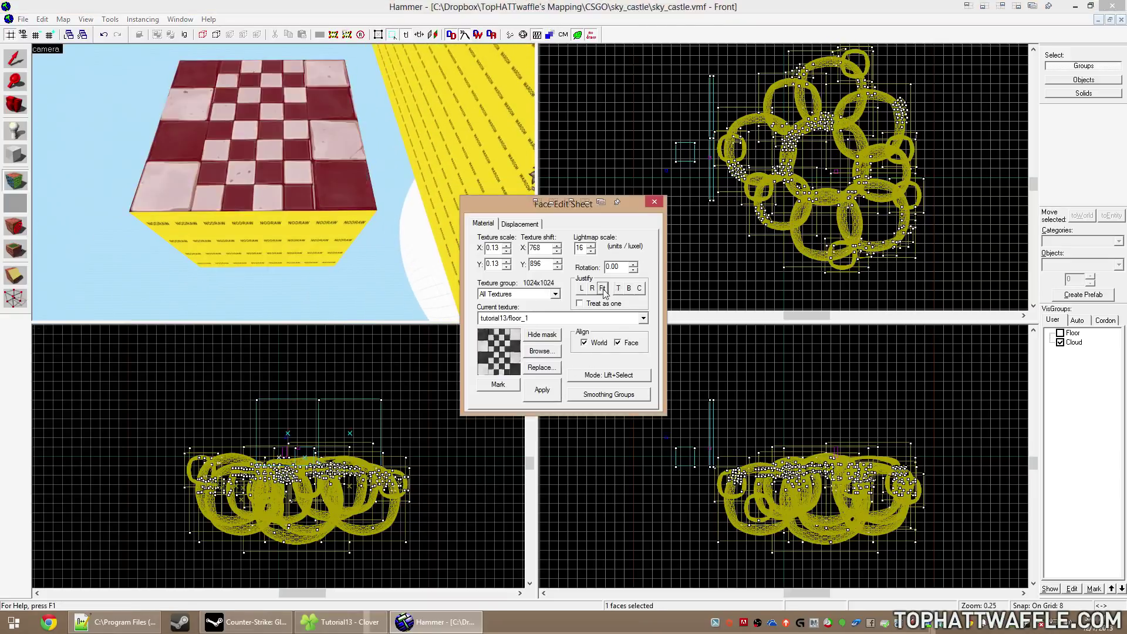
click(654, 203)
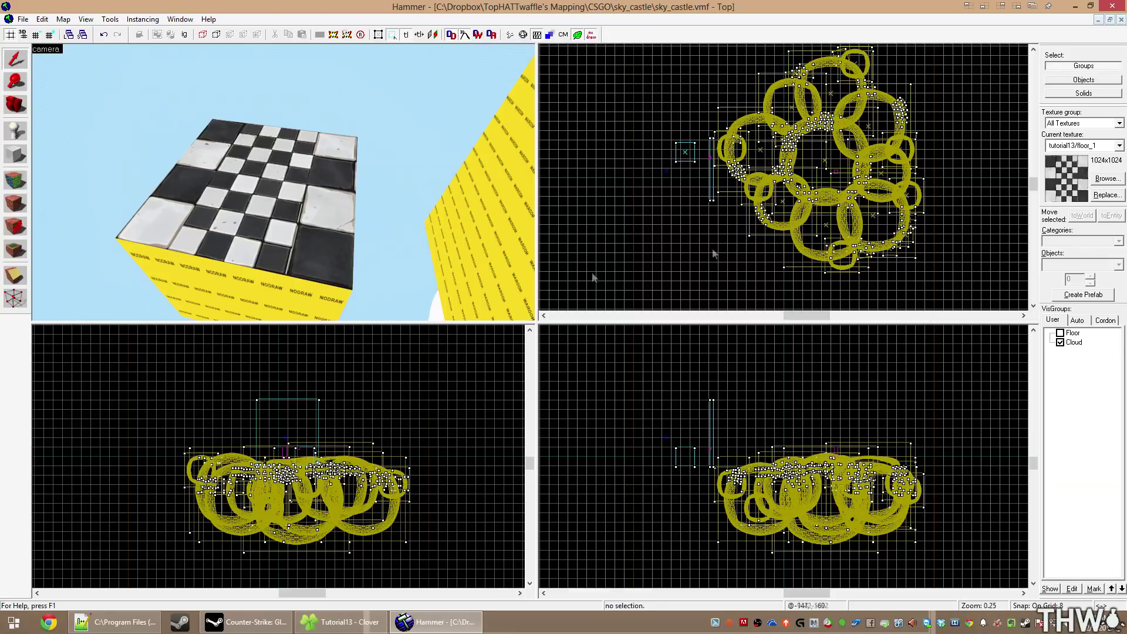
click(1113, 5)
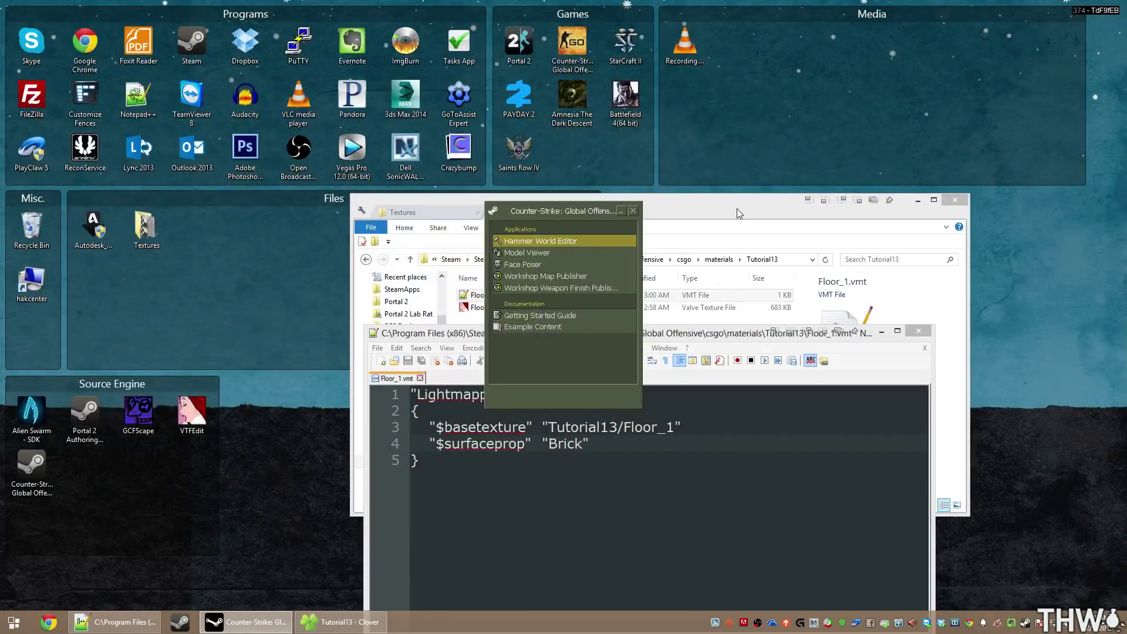
Close Notepad++ and import glass.png from the Textures folder into VTFEdit.
key(alt+F4)
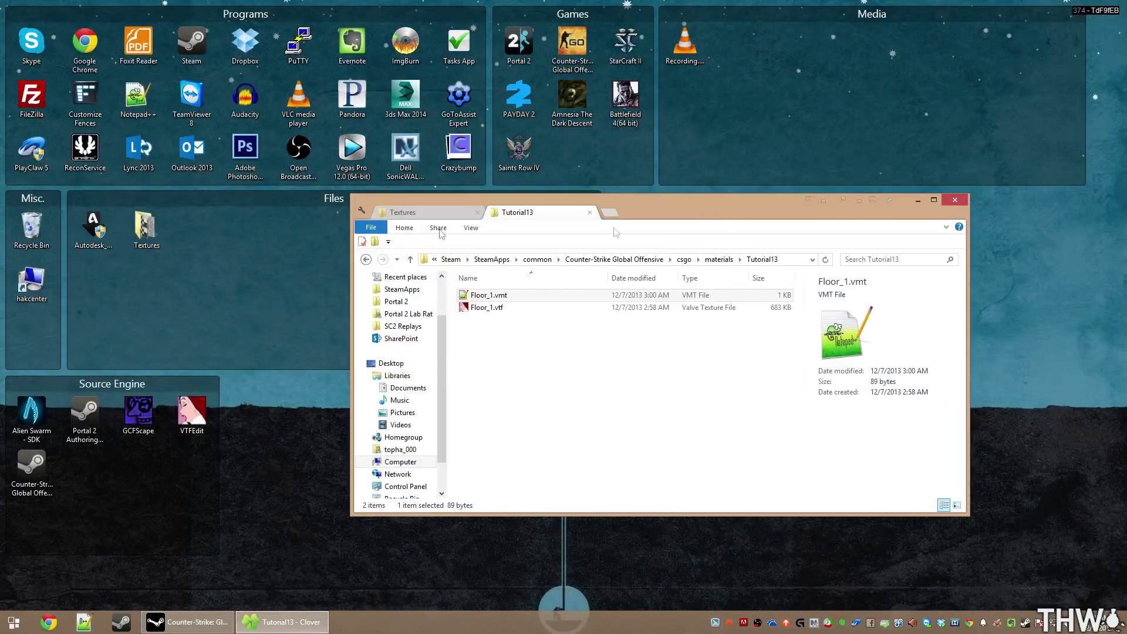
double_click(141, 234)
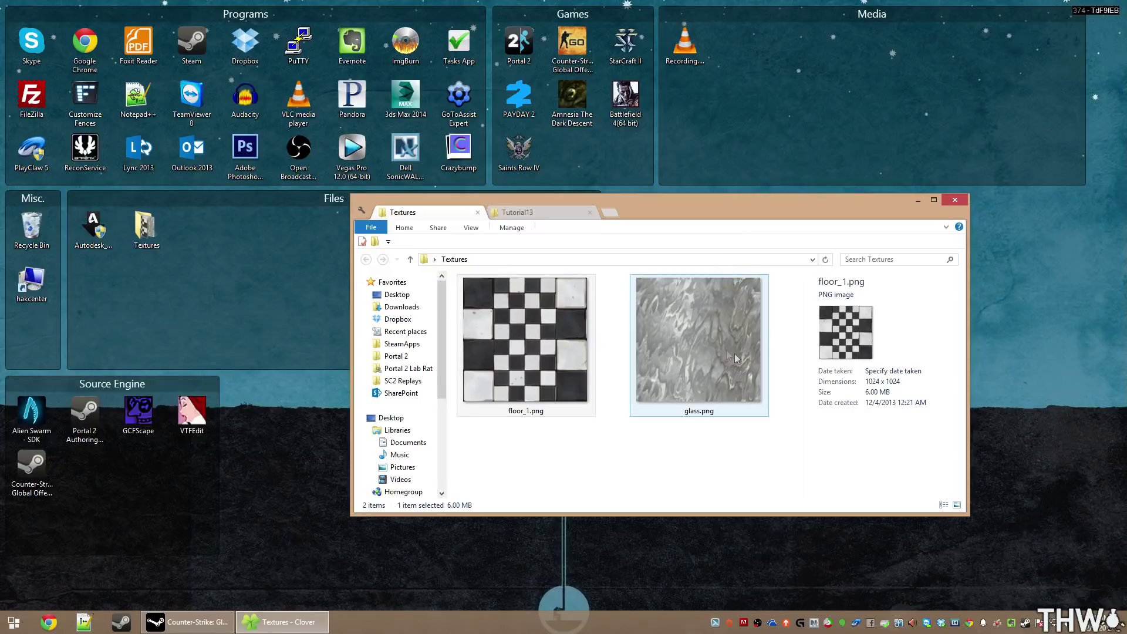
drag(727, 339, 181, 411)
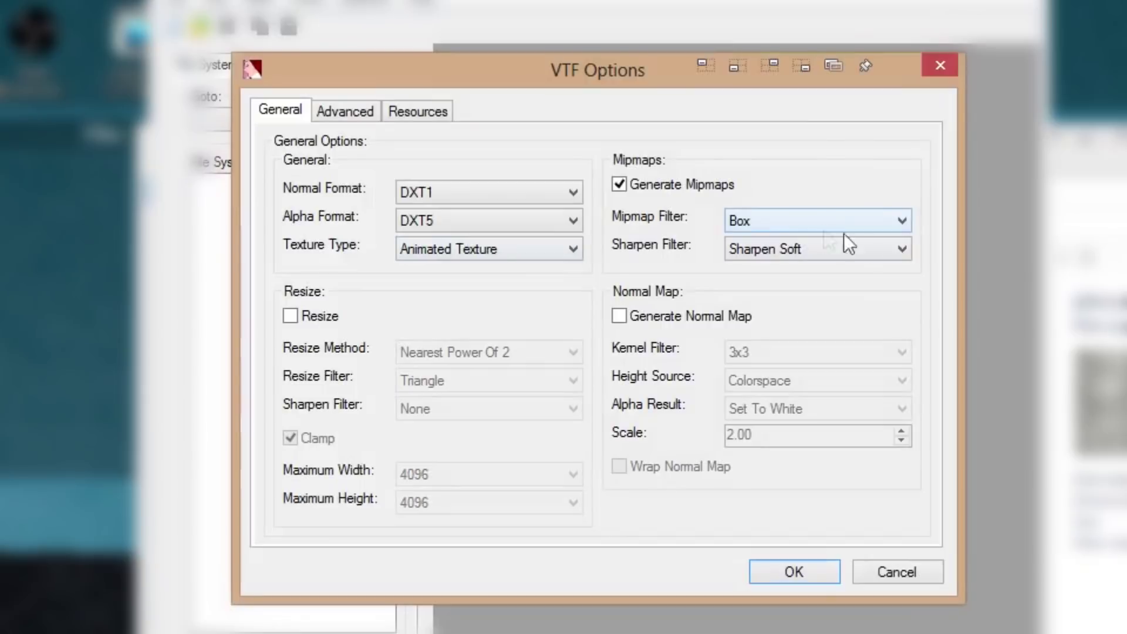
Convert glass.png using DXT5 as the alpha format.
click(414, 230)
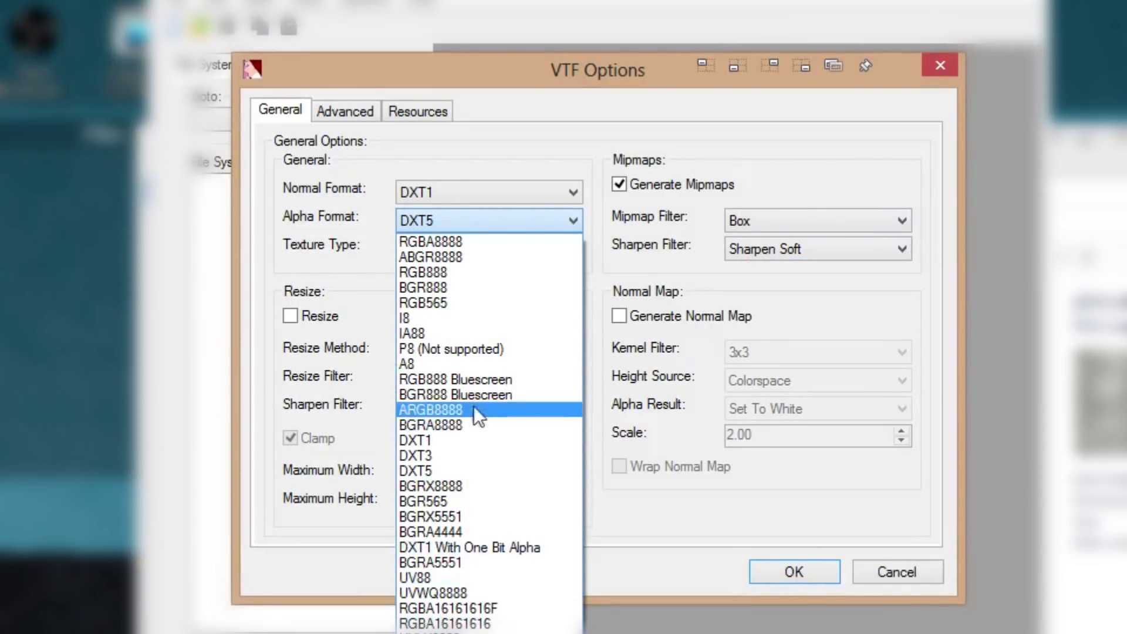
click(452, 467)
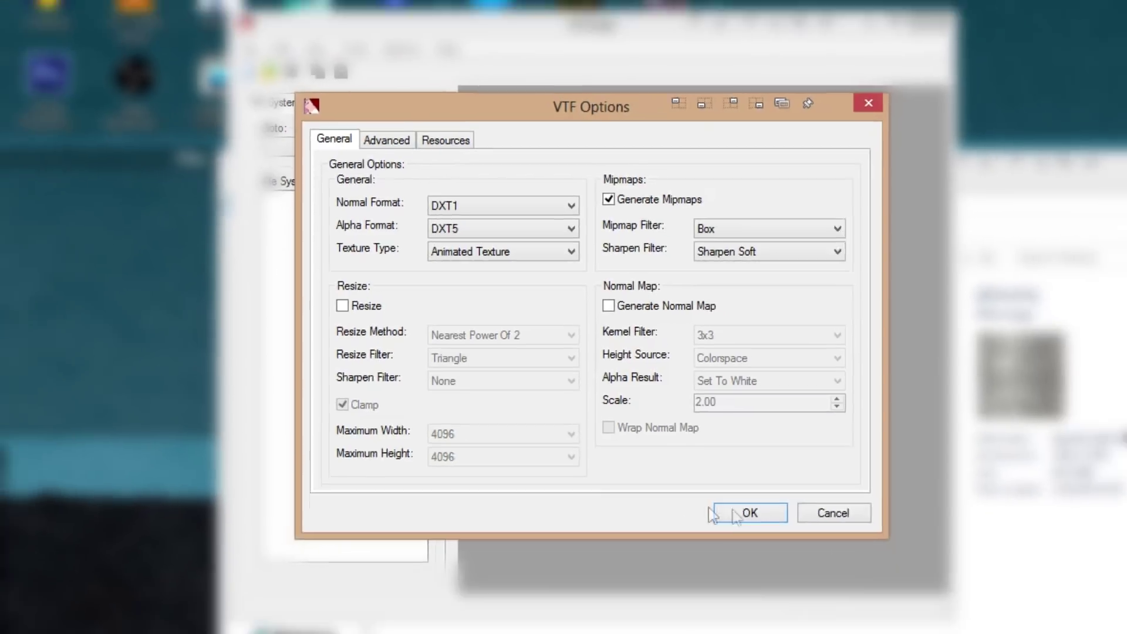
click(794, 572)
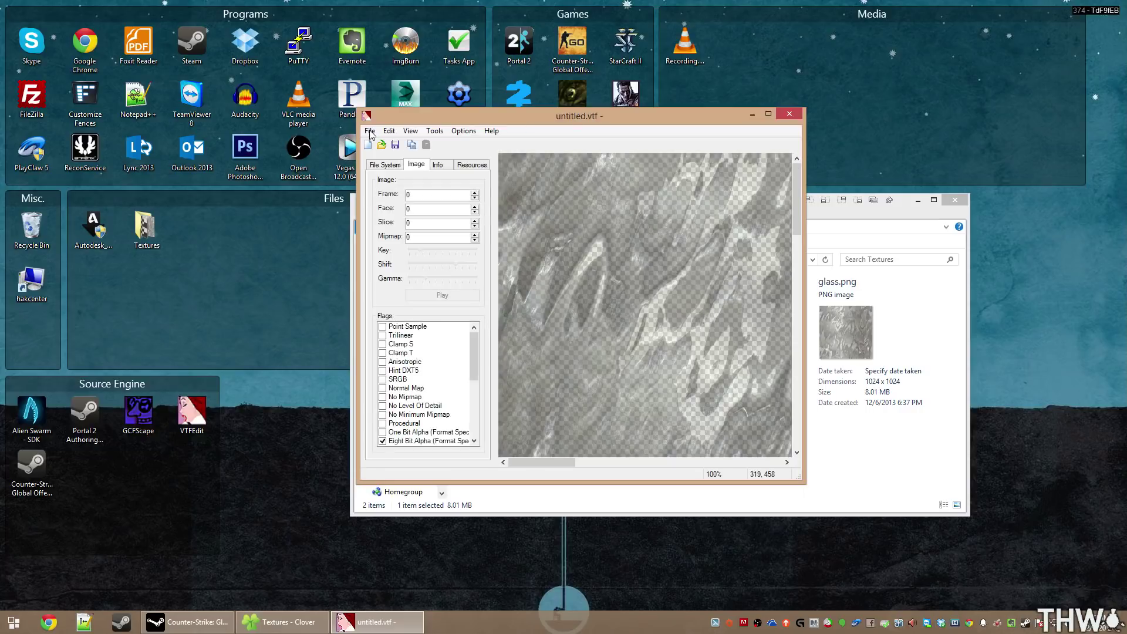
Inspect the glass texture's transparency by viewing the alpha channel, then return to RGB.
double_click(707, 113)
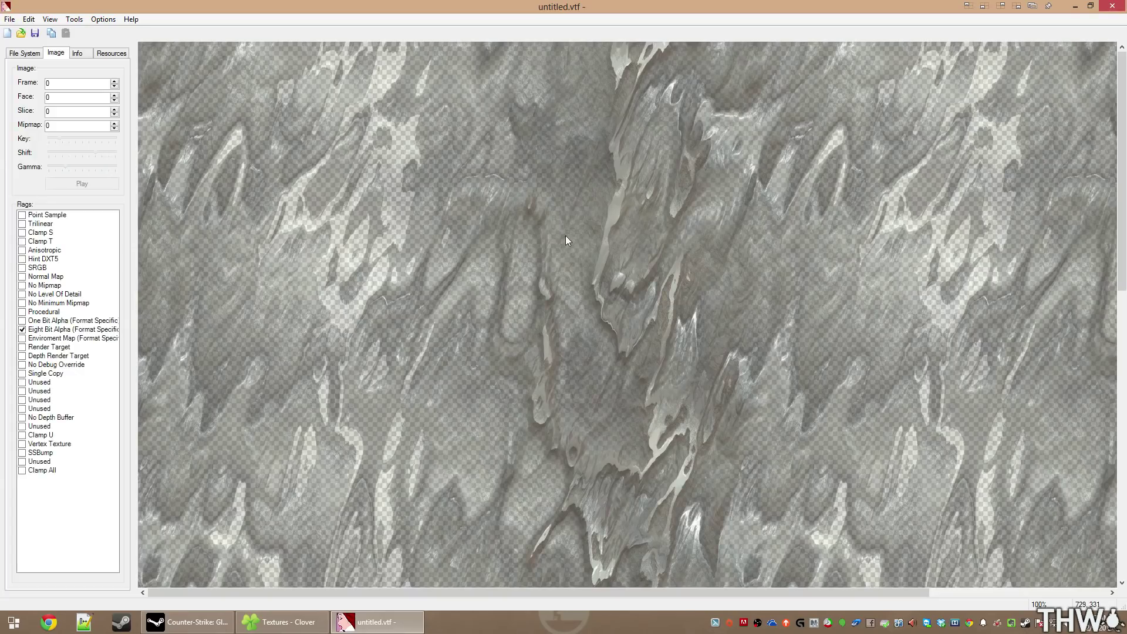
key(ctrl+m)
key(ctrl+m)
key(ctrl+m)
key(ctrl+m)
key(ctrl+m)
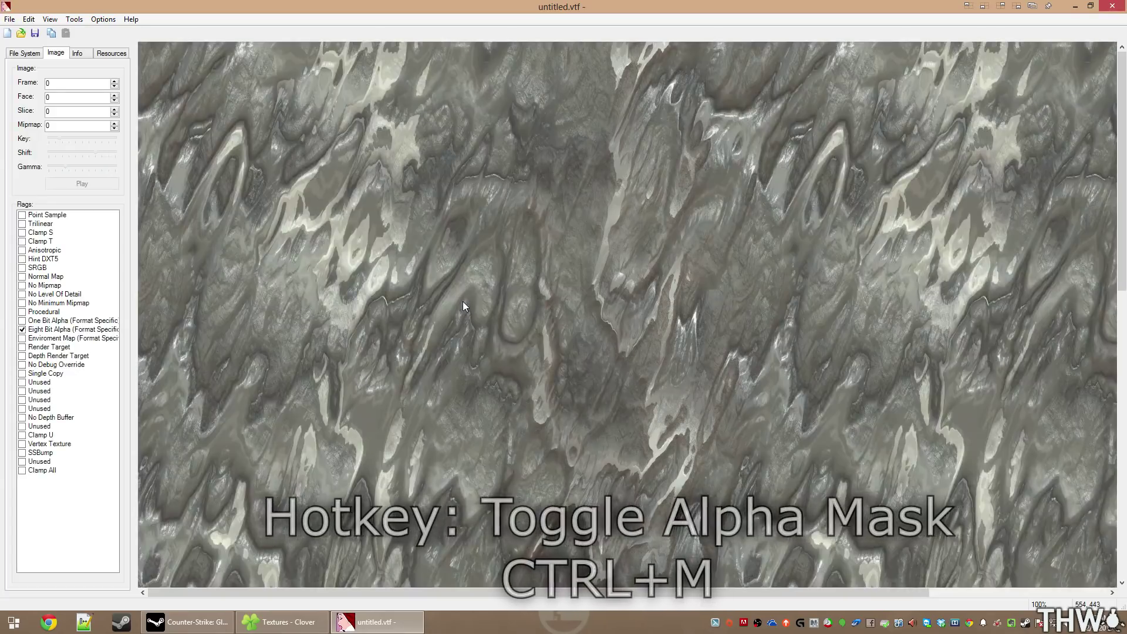
key(ctrl+m)
key(ctrl+m)
key(ctrl+m)
key(ctrl+m)
key(ctrl+m)
key(ctrl+m)
key(ctrl+m)
key(ctrl+m)
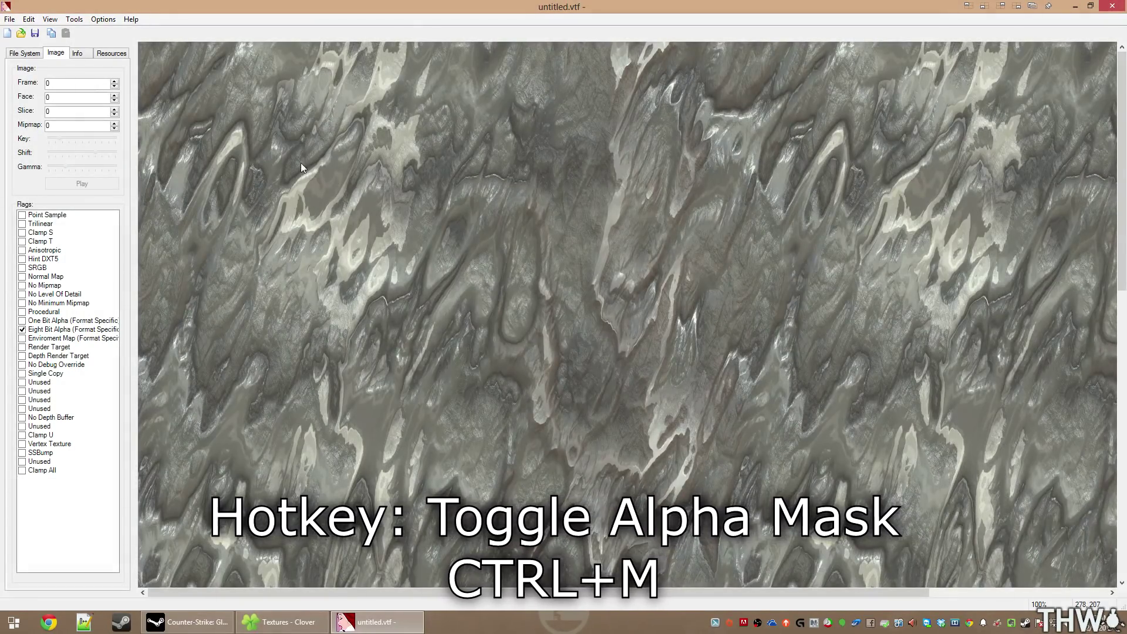
click(50, 19)
mouse_move(71, 35)
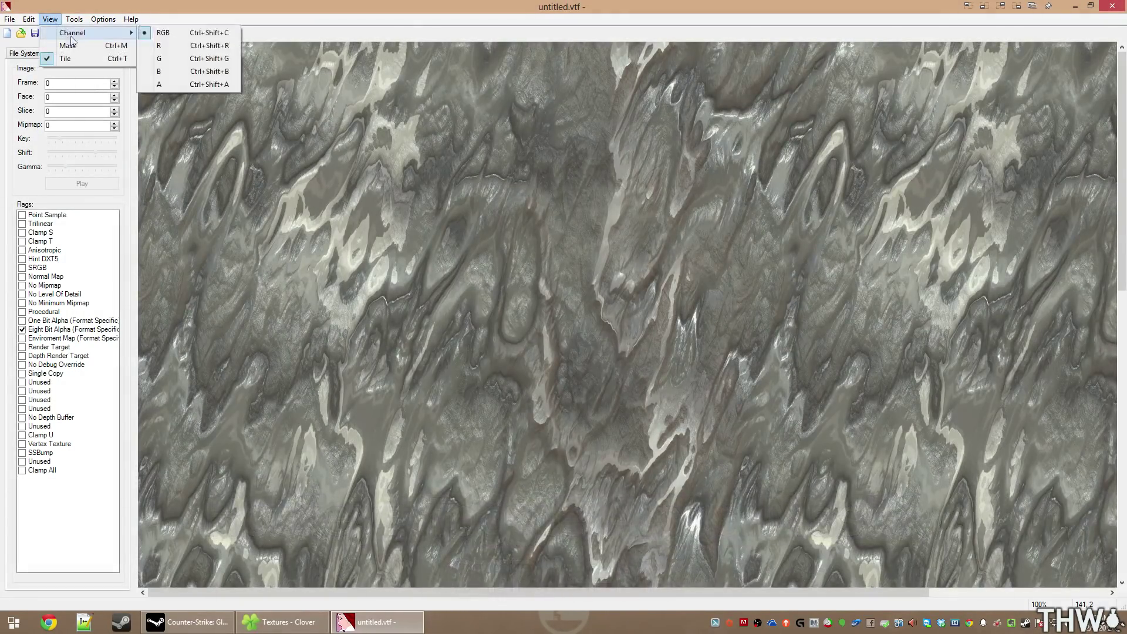
click(224, 85)
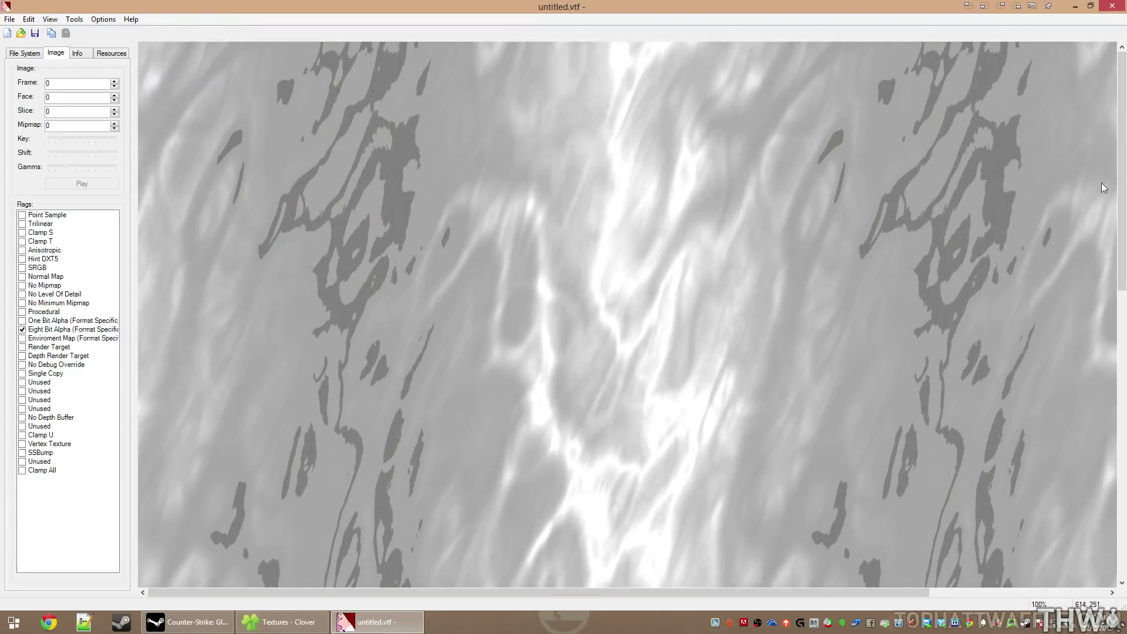
drag(1122, 146, 1052, 87)
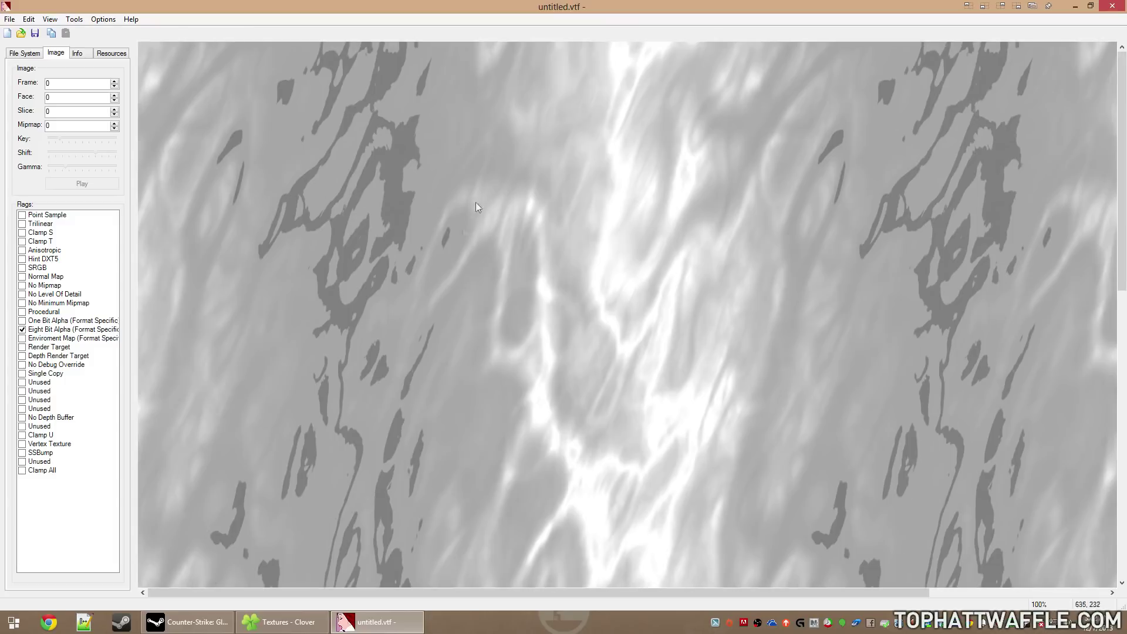
click(74, 20)
mouse_move(50, 19)
mouse_move(127, 33)
click(163, 33)
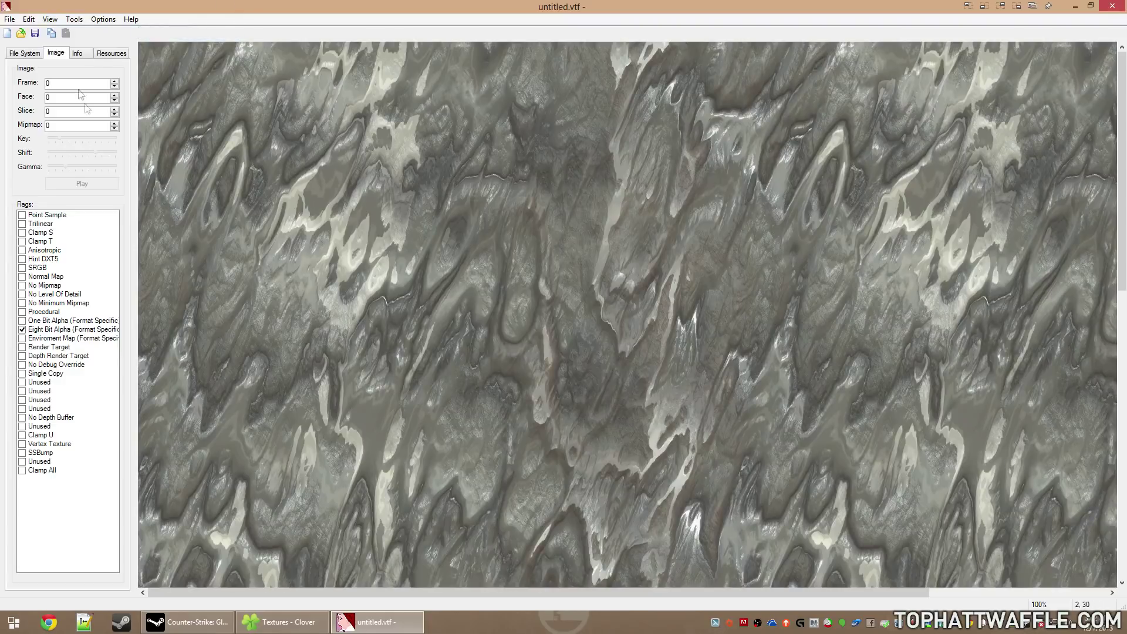
Save the glass texture as Glass_1.vtf on the Desktop.
click(35, 34)
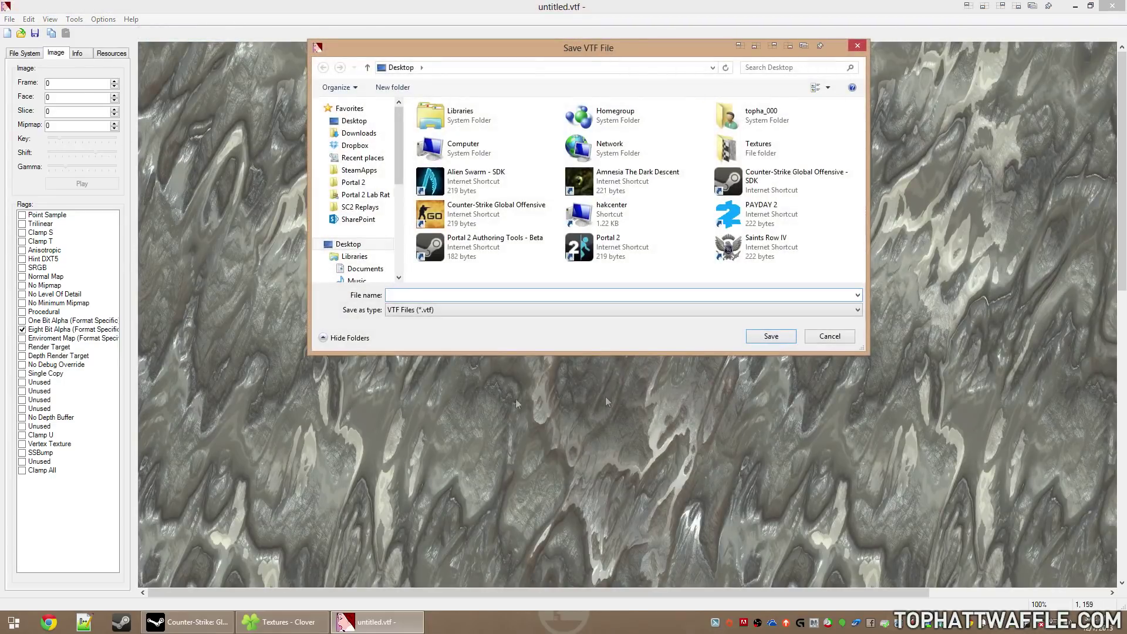
text(Glass_1)
key(Return)
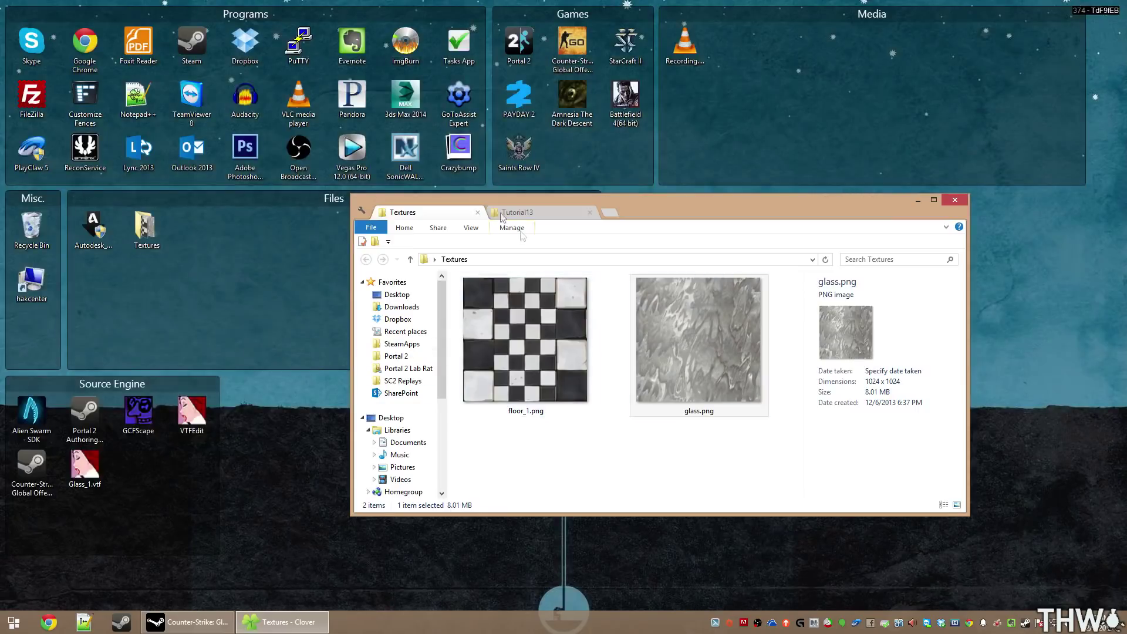
click(517, 213)
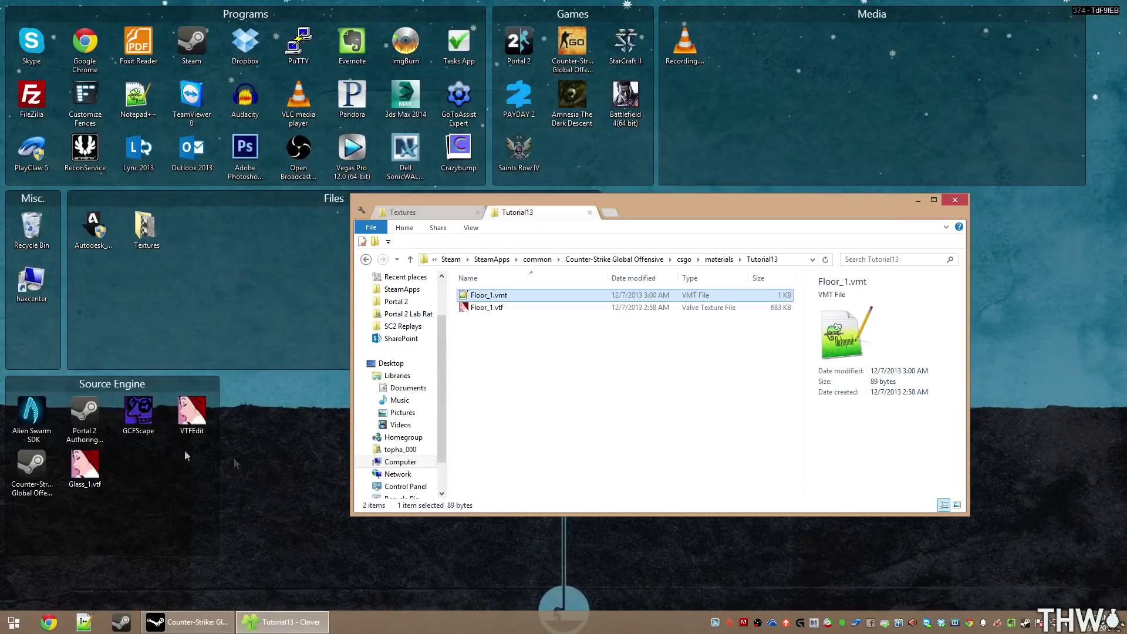
Move Glass_1.vtf into the Tutorial13 folder and open VTFEdit's Batch Convert with *.png input.
drag(83, 476, 586, 395)
double_click(193, 424)
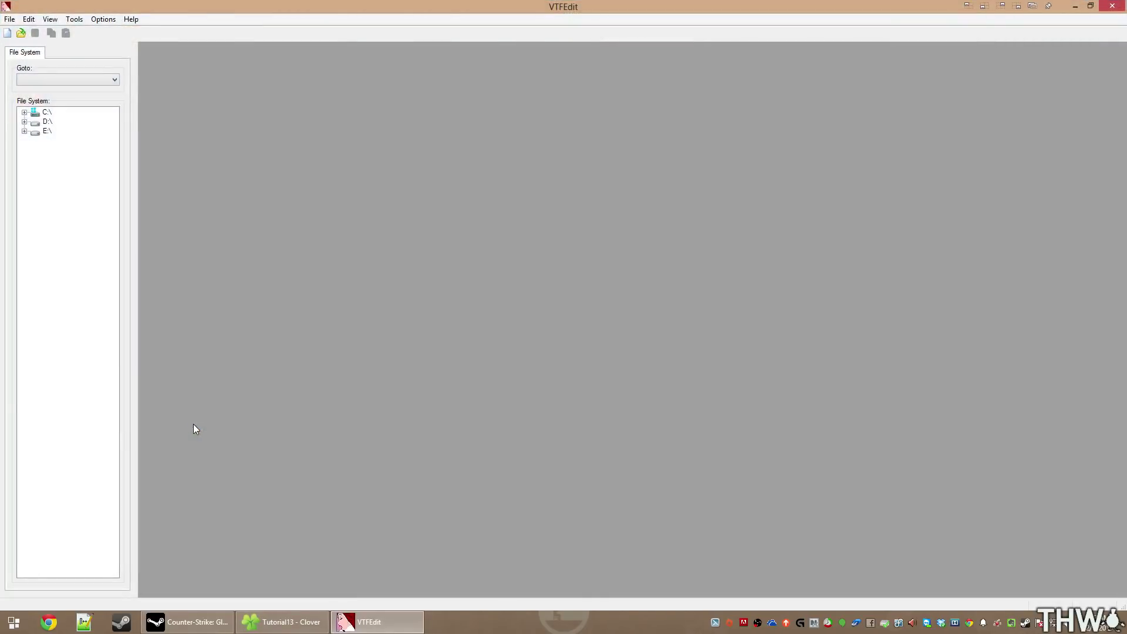
click(75, 19)
click(94, 44)
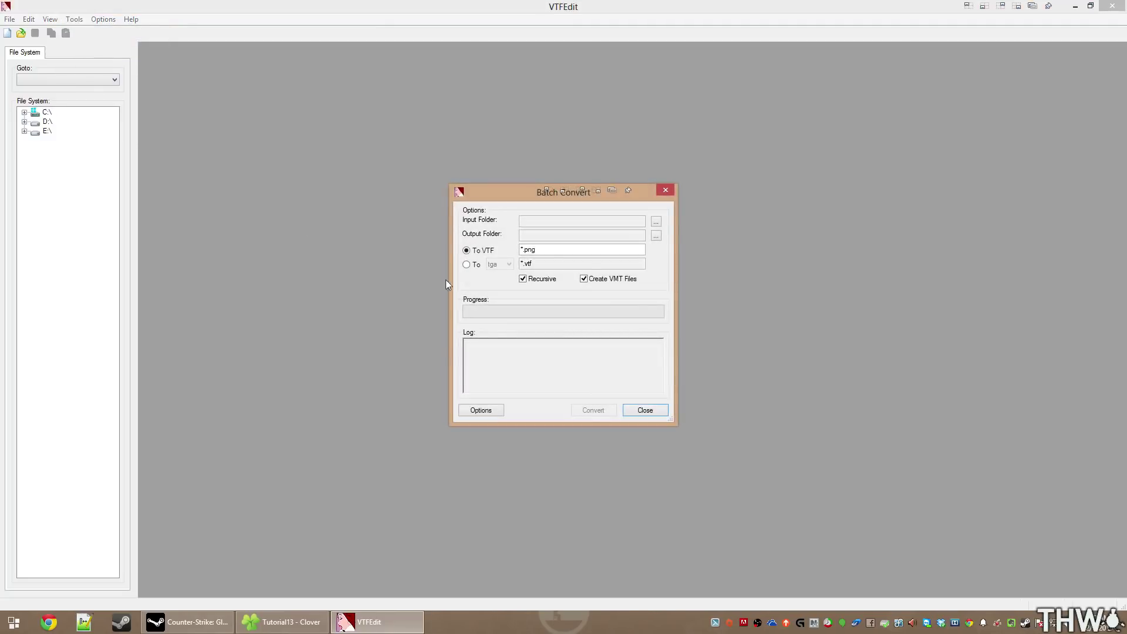
click(539, 236)
drag(537, 250, 505, 265)
click(530, 265)
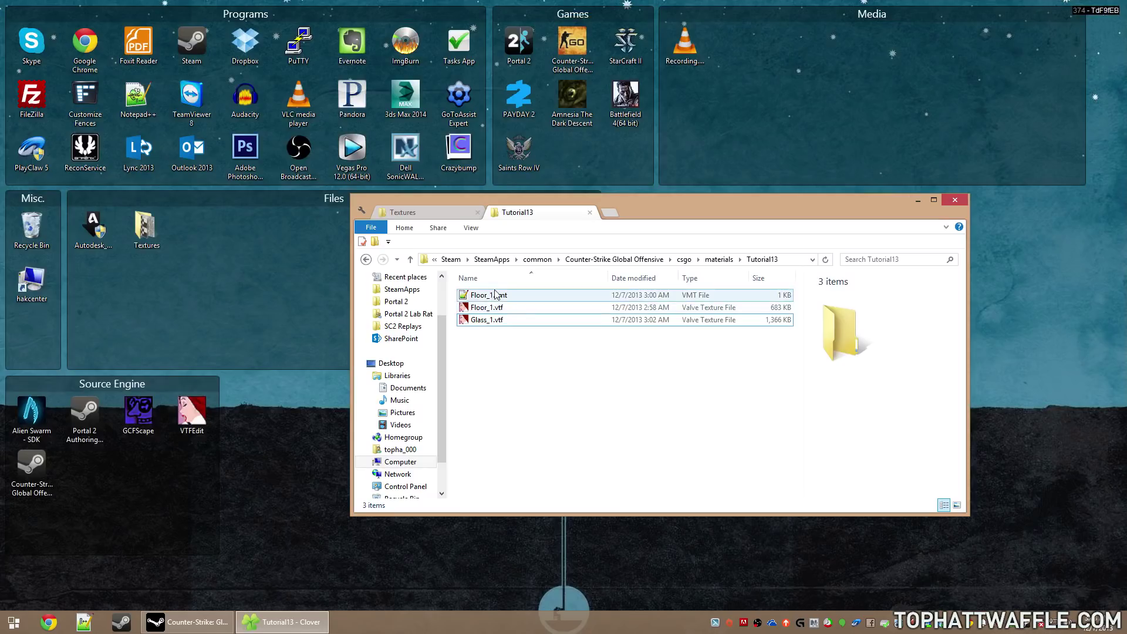
Close Batch Convert and duplicate Floor_1.vmt as Glass_1.vmt.
click(511, 296)
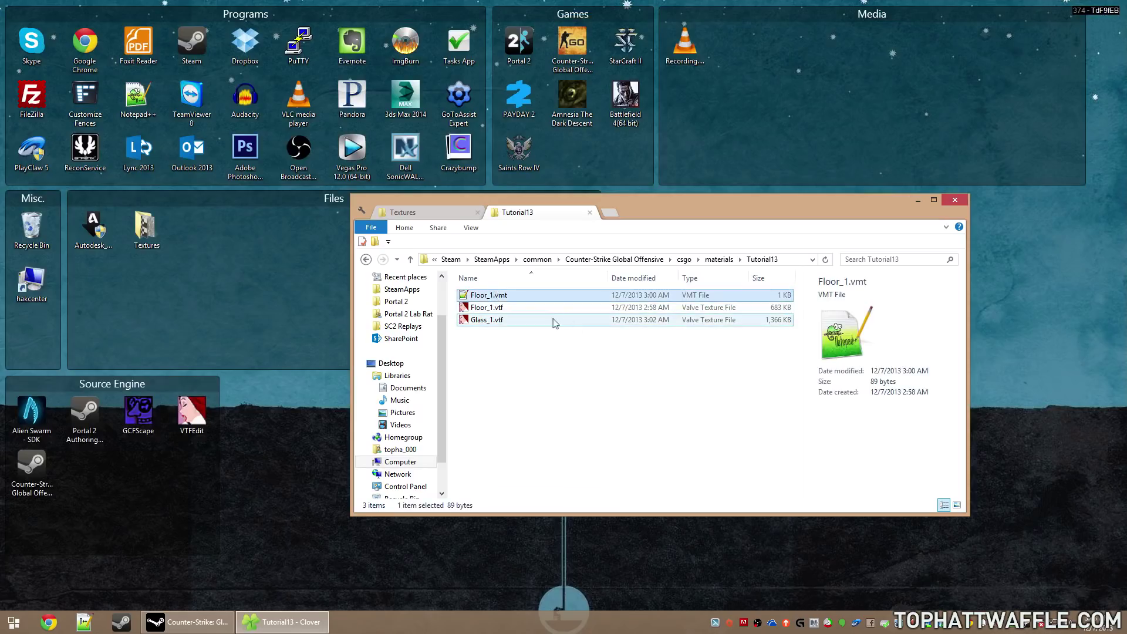
key(ctrl+c)
key(ctrl+v)
key(F2)
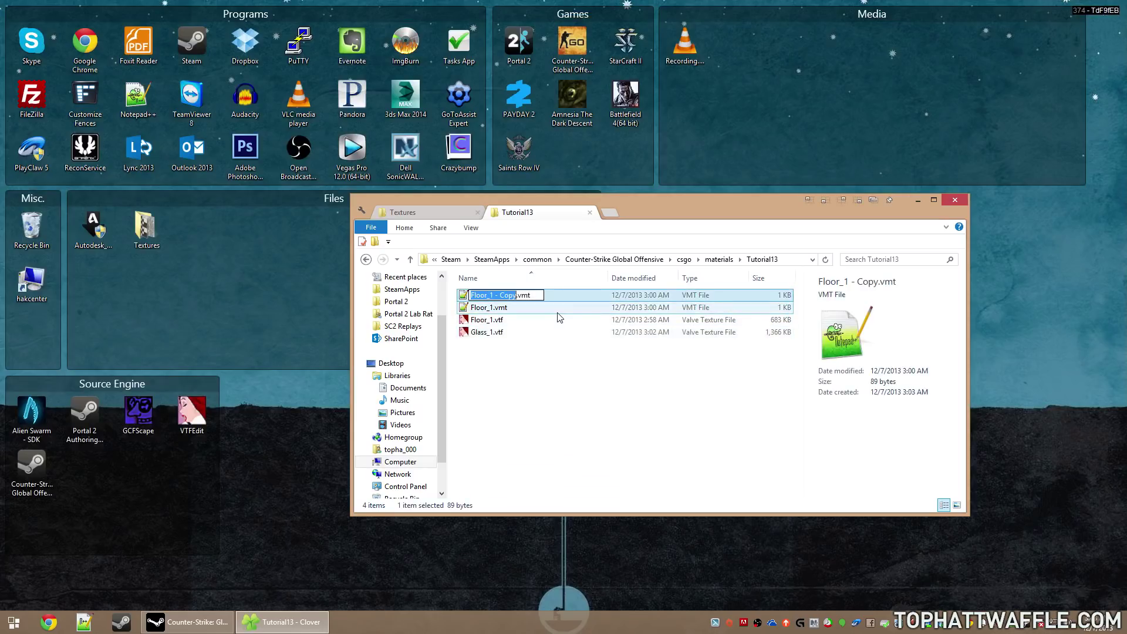
text(Glass_1)
key(Return)
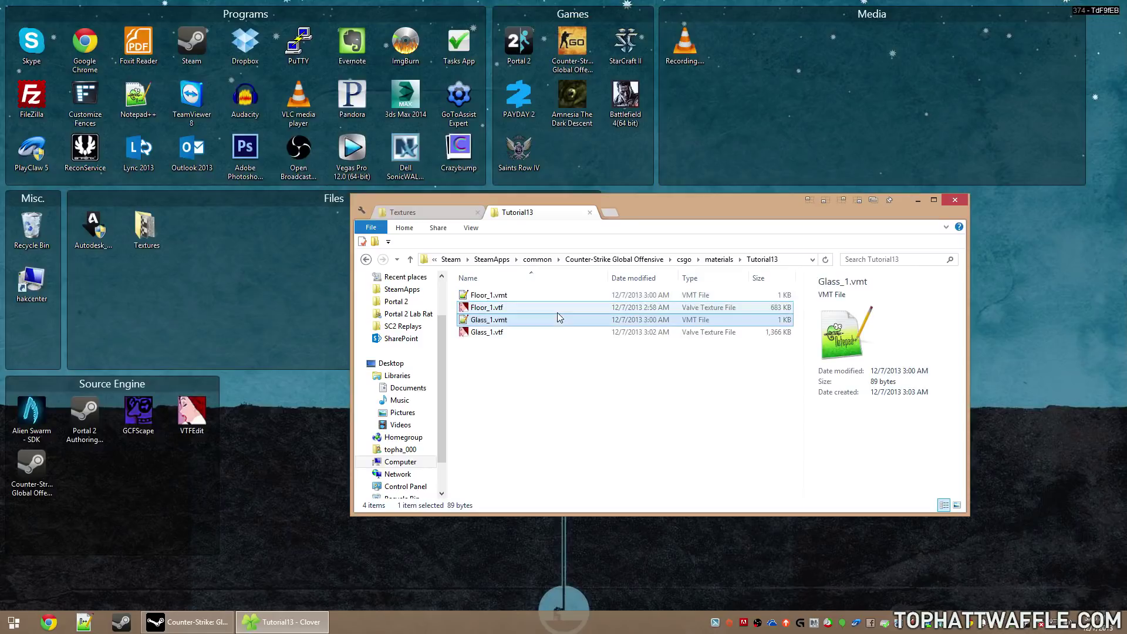
In Glass_1.vmt, point $basetexture to Tutorial13/Glass_1 and replace the Brick surfaceprop.
double_click(558, 316)
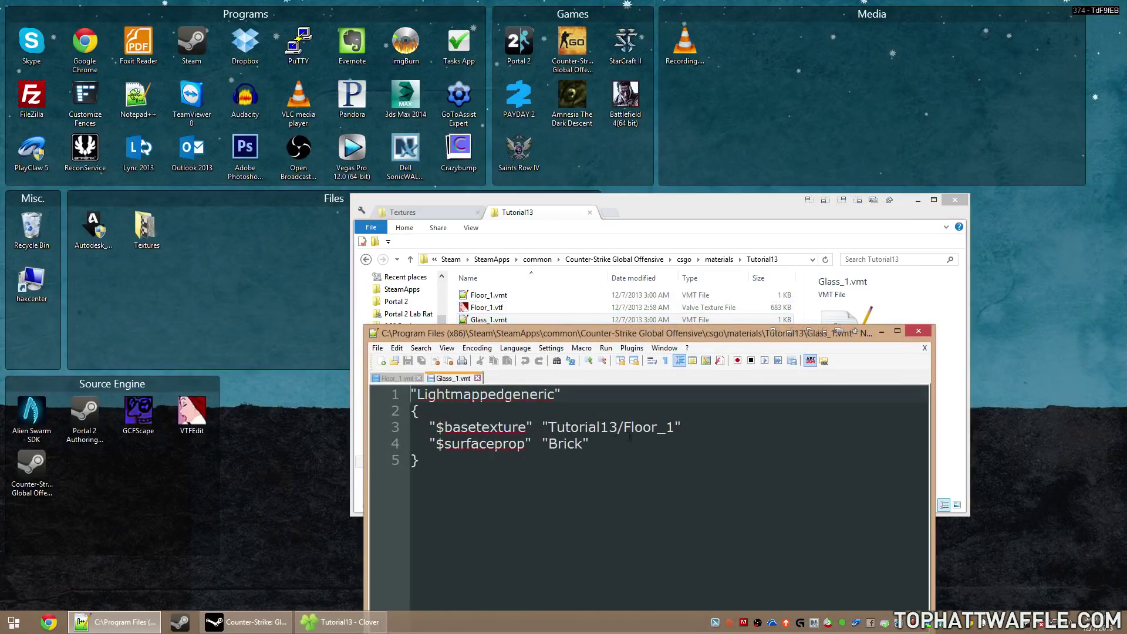
drag(624, 427, 657, 427)
text(Glas)
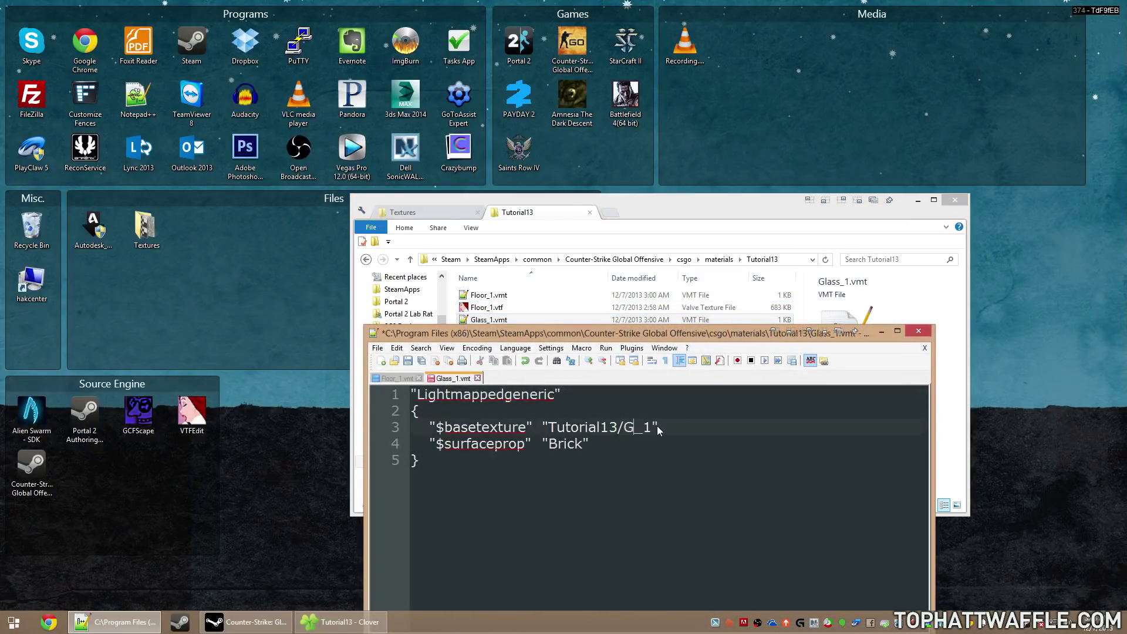
text(s)
key(Down)
key(Left)
key(BackSpace)
key(BackSpace)
key(BackSpace)
key(BackSpace)
key(BackSpace)
text(Glass)
Add "$translucent" "1" to Glass_1.vmt, save it and close the editor.
key(End)
key(Return)
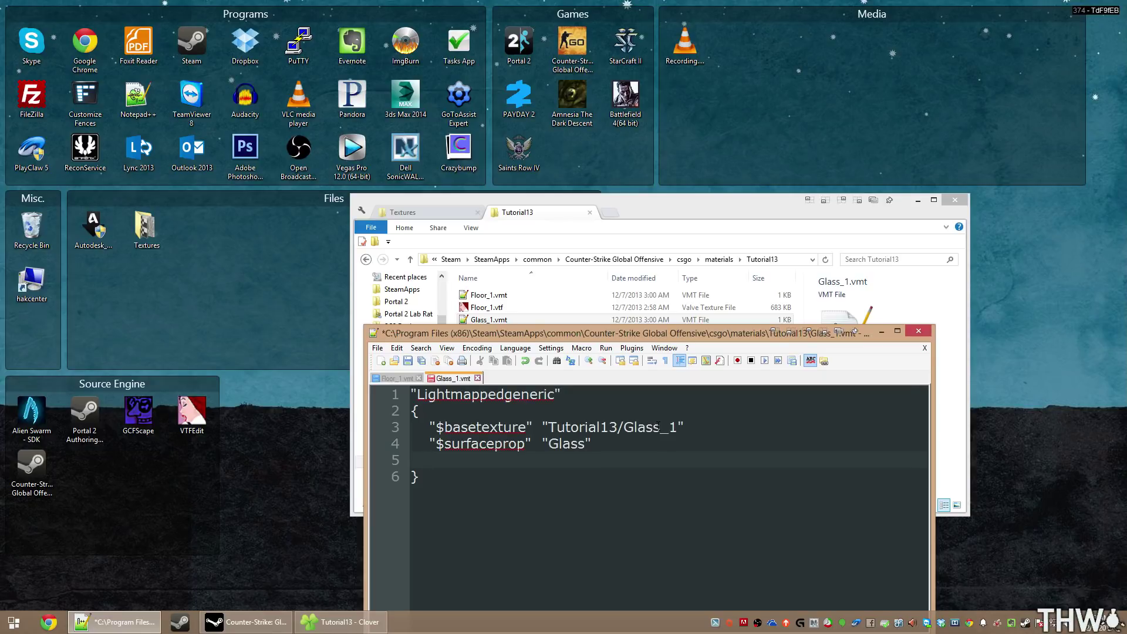
text(")
text($)
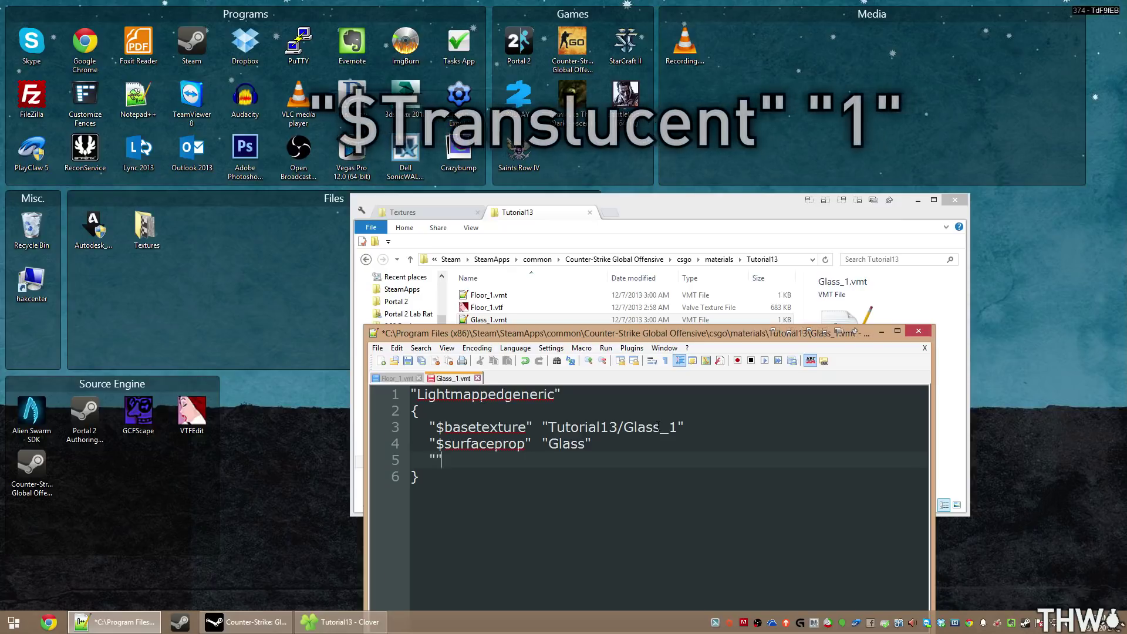
text(translucent)
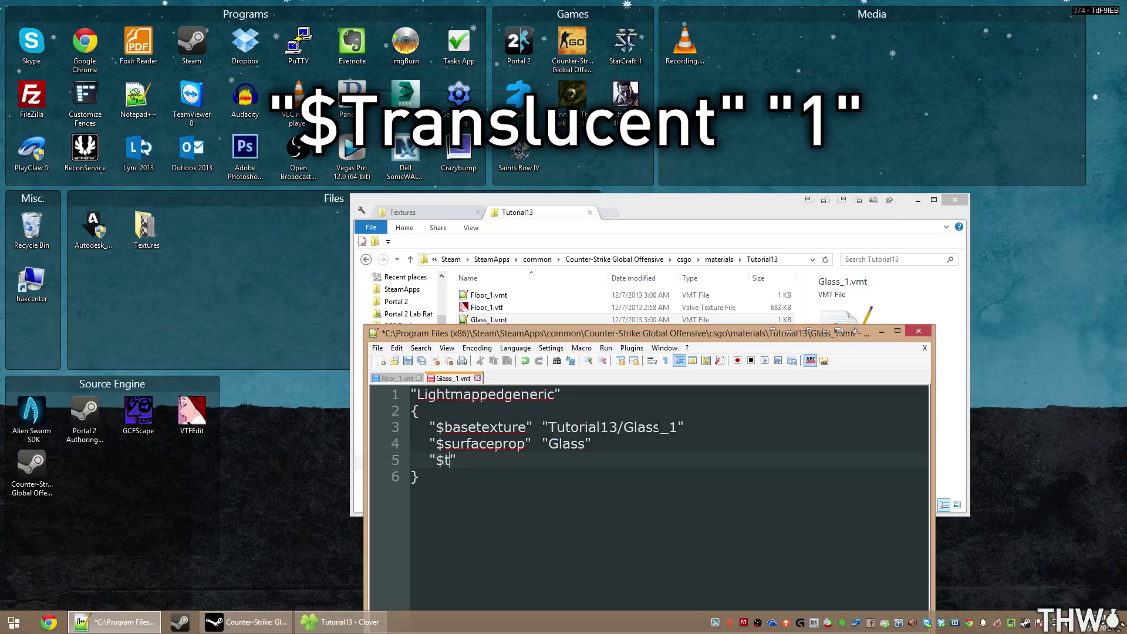
text("  "")
key(Left)
text(1)
key(ctrl+d)
key(ctrl+z)
key(ctrl+s)
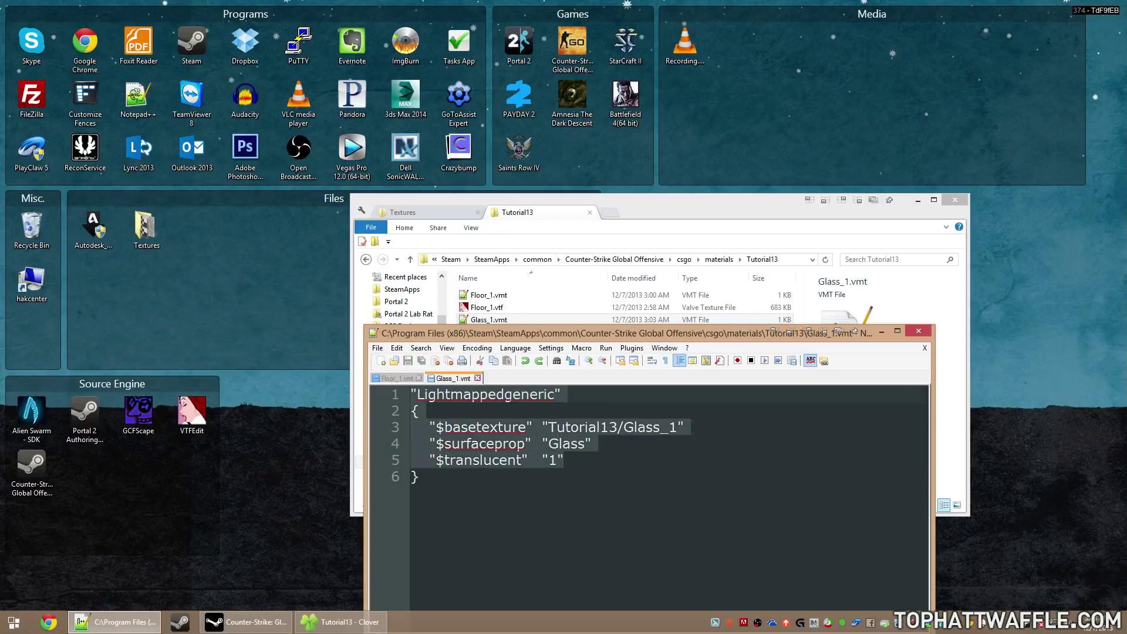
click(919, 331)
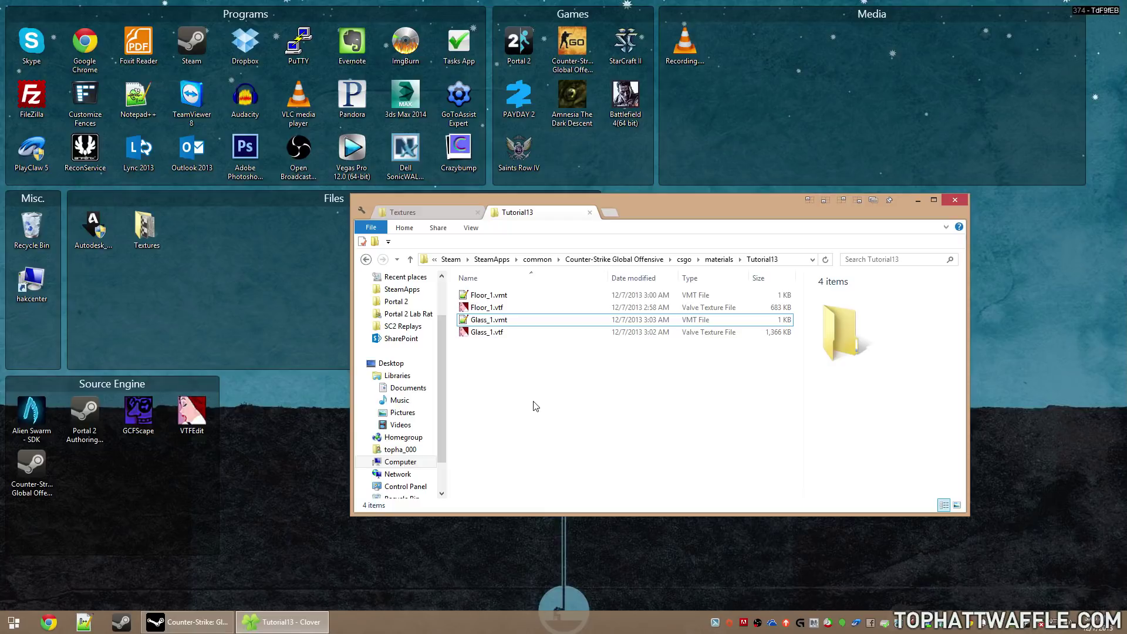
Make a first normal-map conversion of floor_1.png, then close VTFEdit to redo it.
click(431, 211)
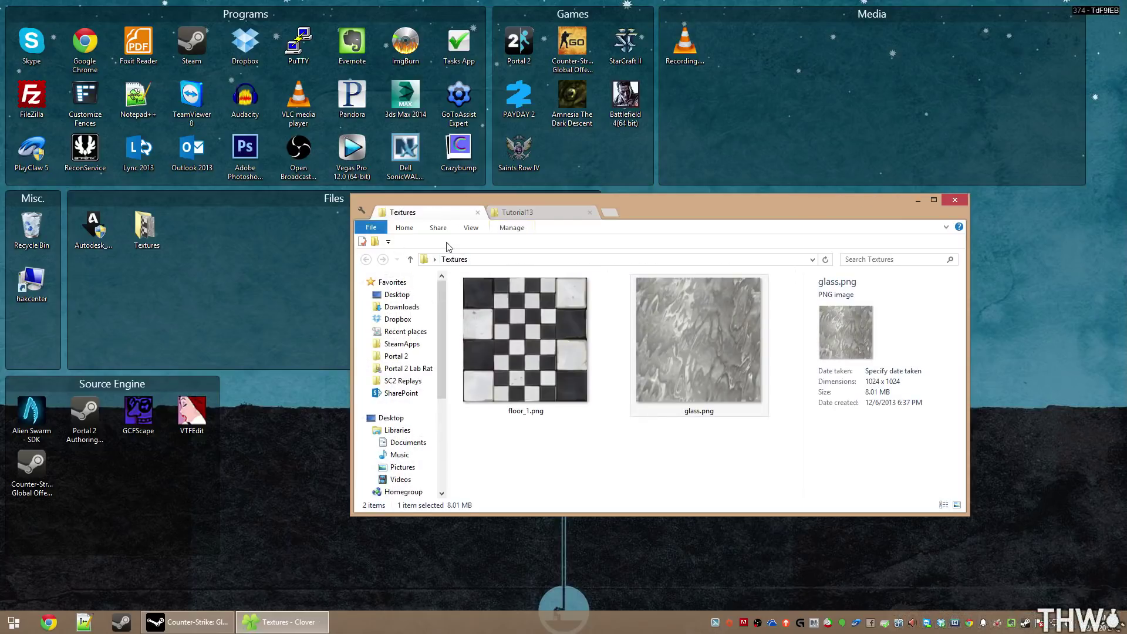
drag(548, 343, 186, 410)
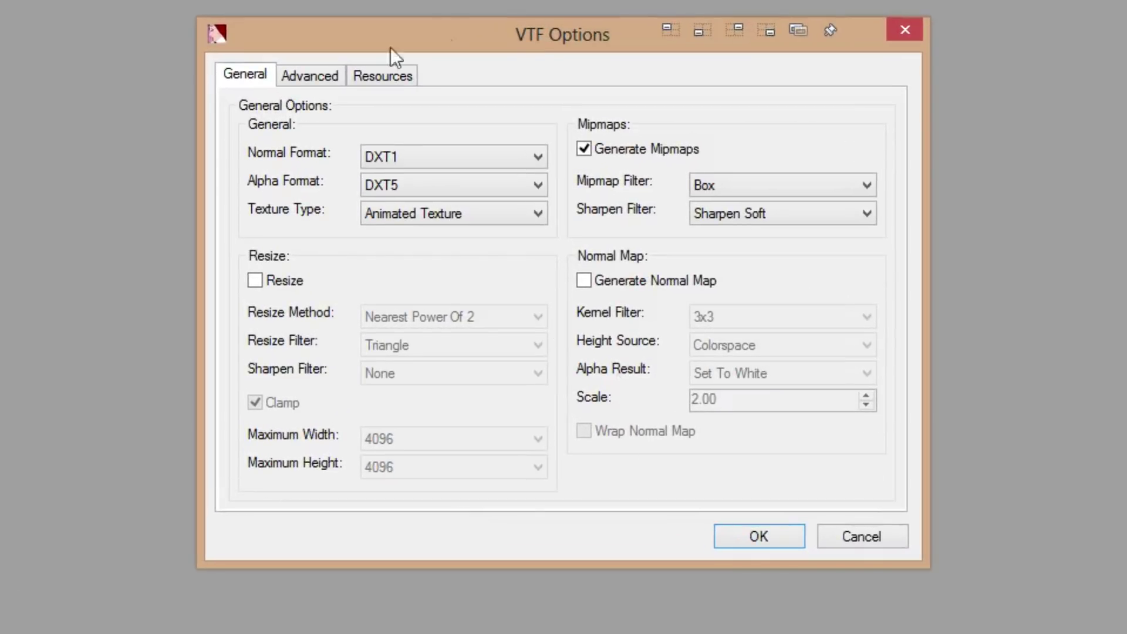
click(611, 284)
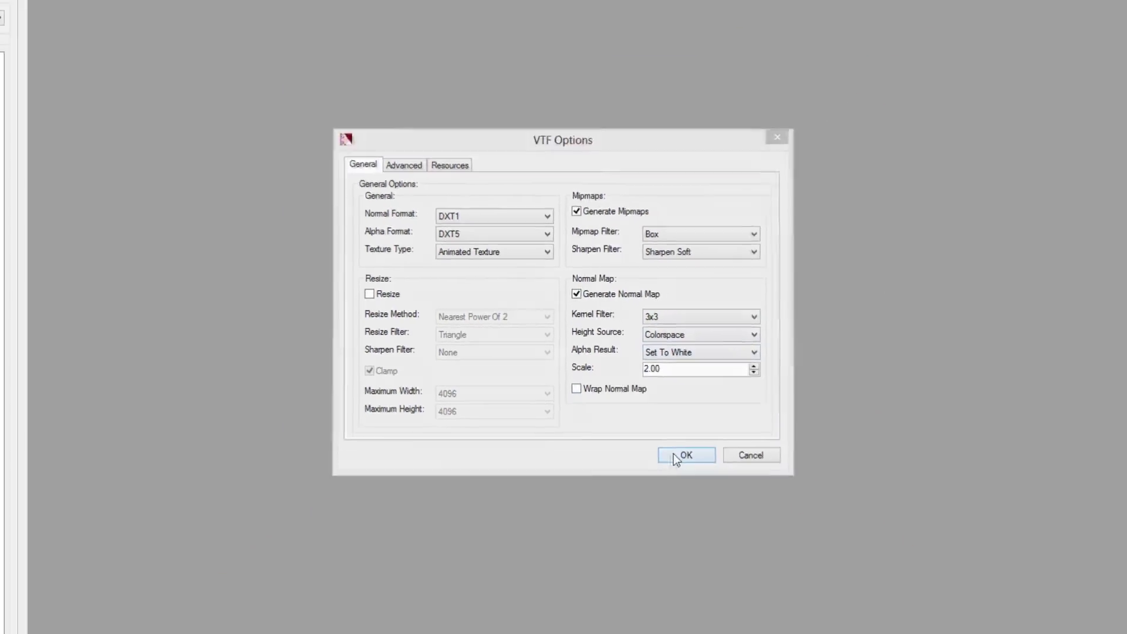
click(759, 536)
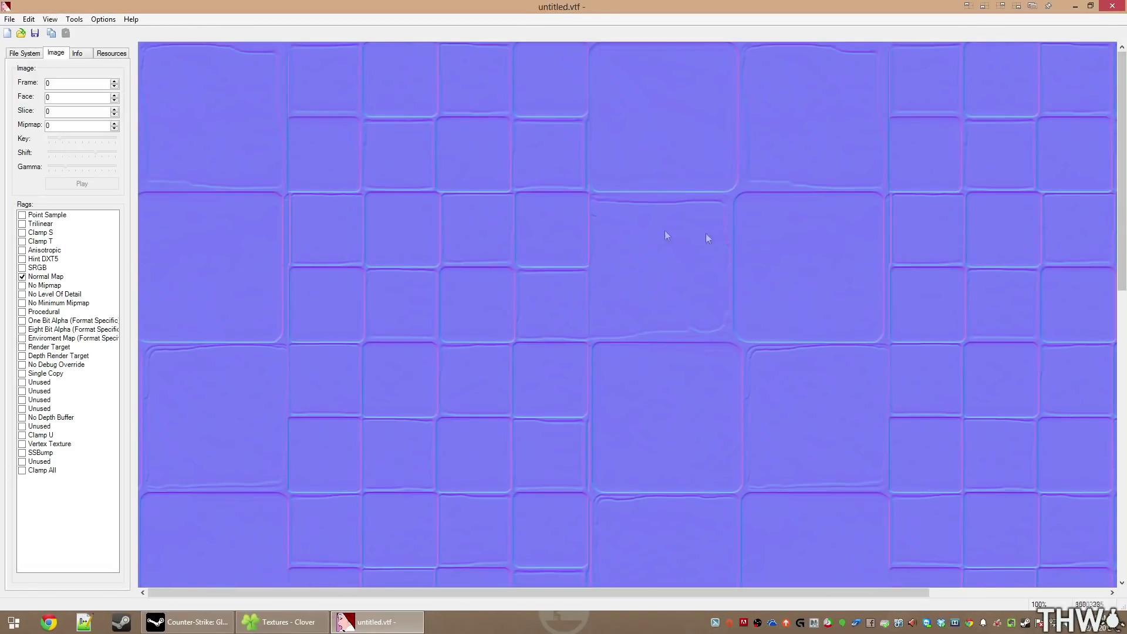
click(1112, 8)
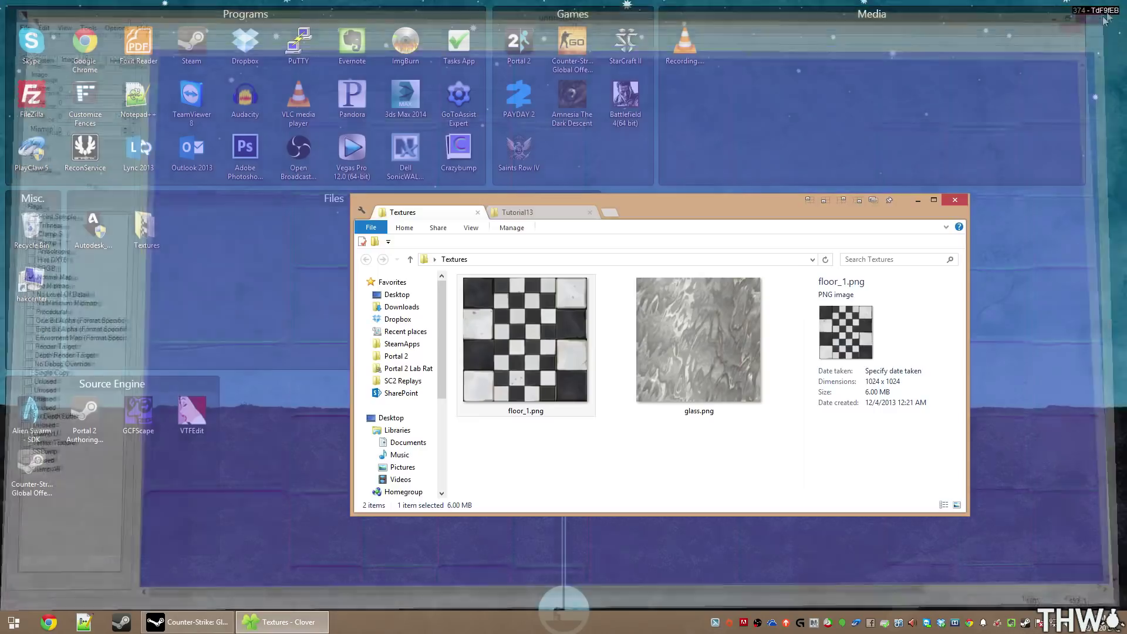
Reimport floor_1.png as a normal map with Average RGB height source and scale 3.5.
drag(538, 368, 185, 418)
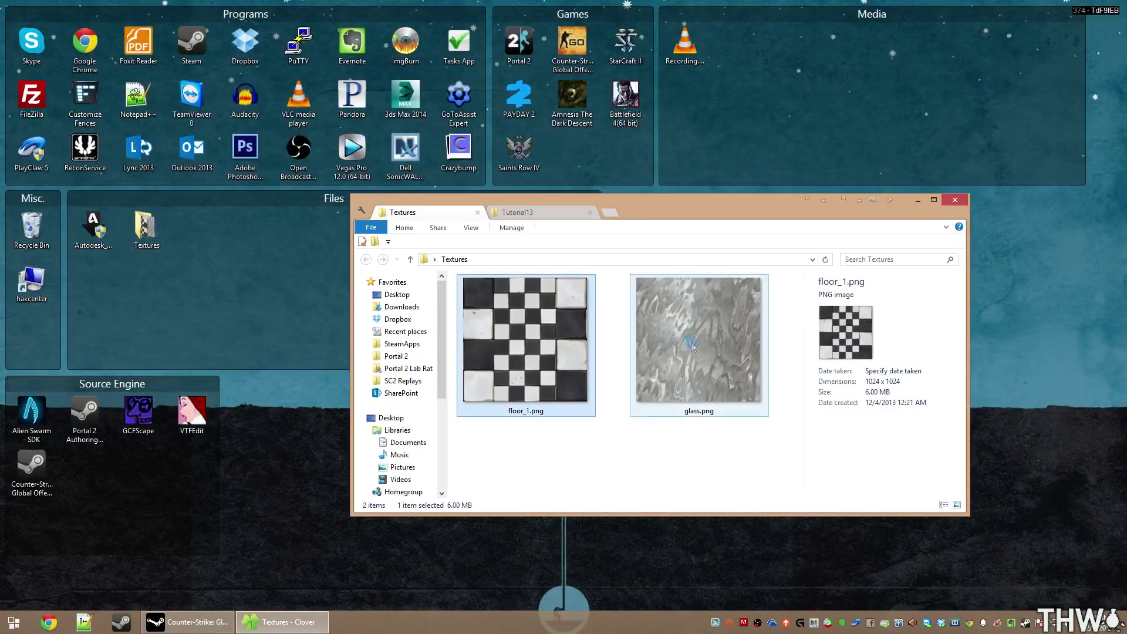
click(693, 331)
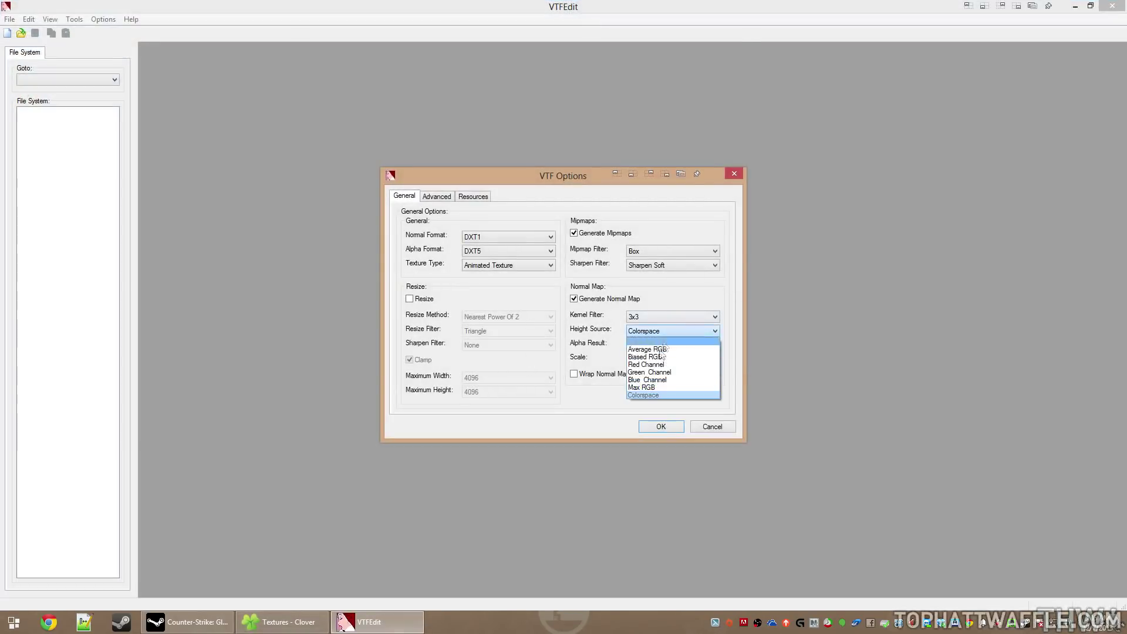
click(652, 346)
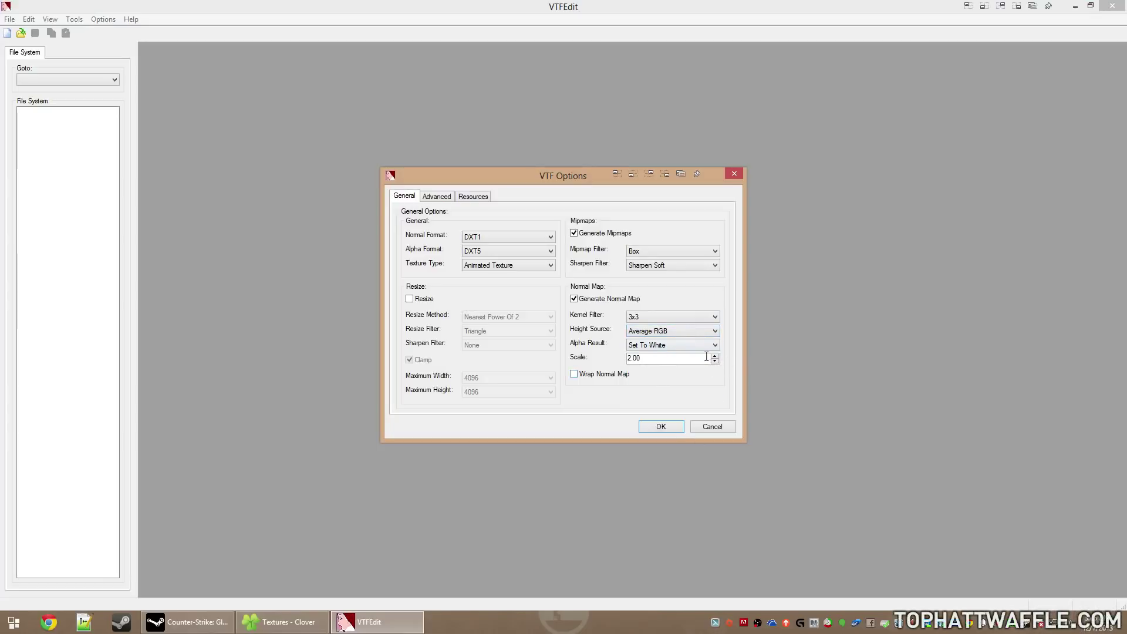
drag(679, 358, 595, 364)
text(3.5)
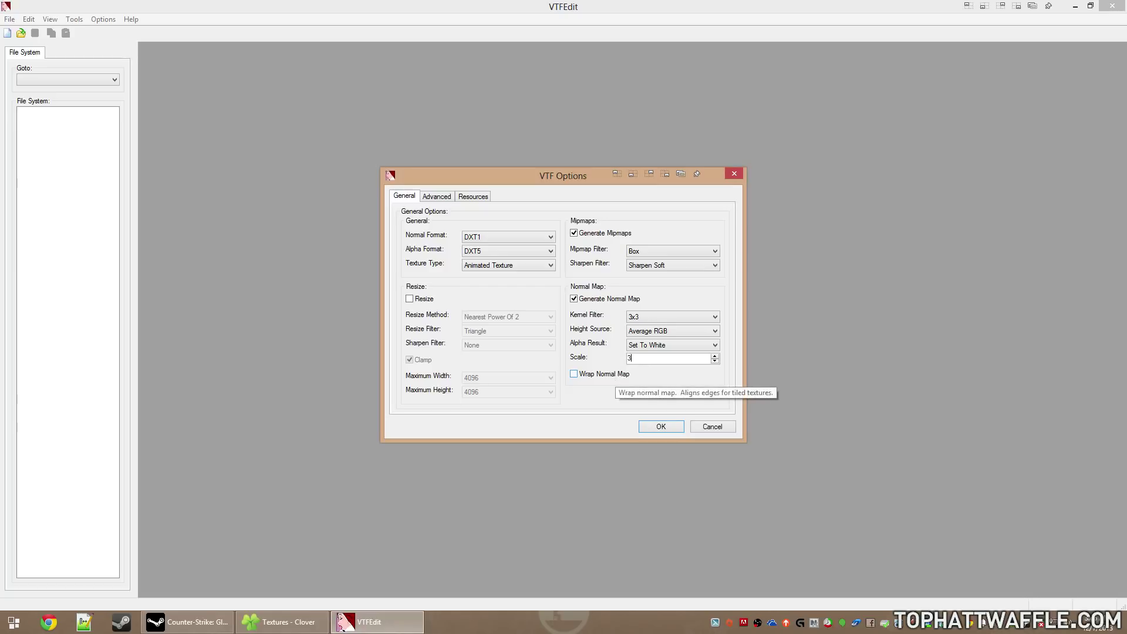
click(659, 429)
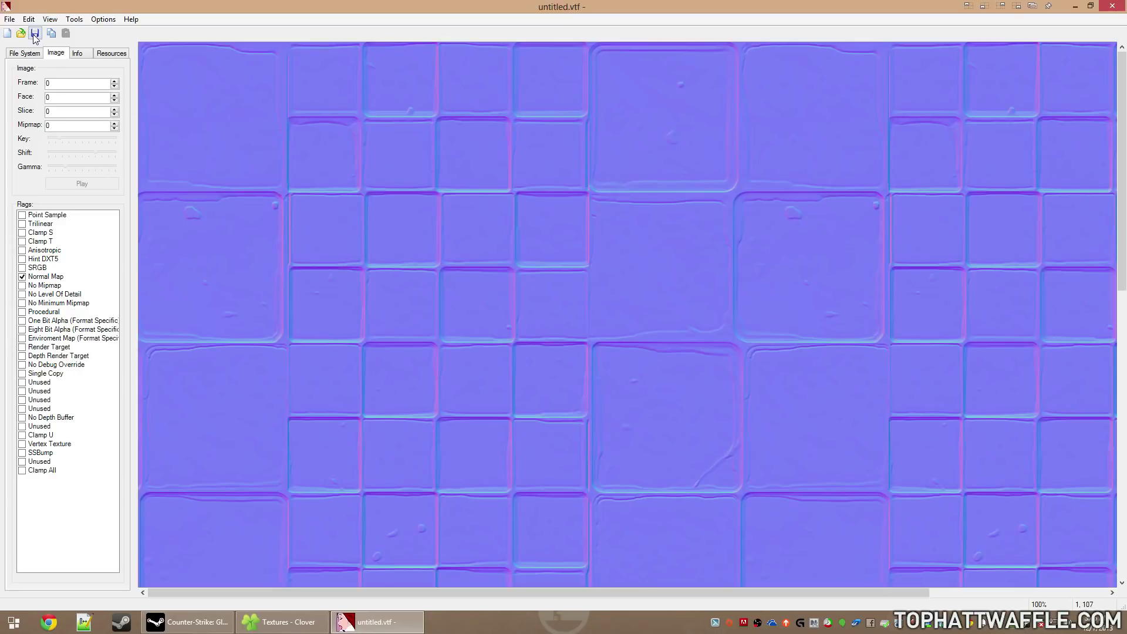
click(48, 277)
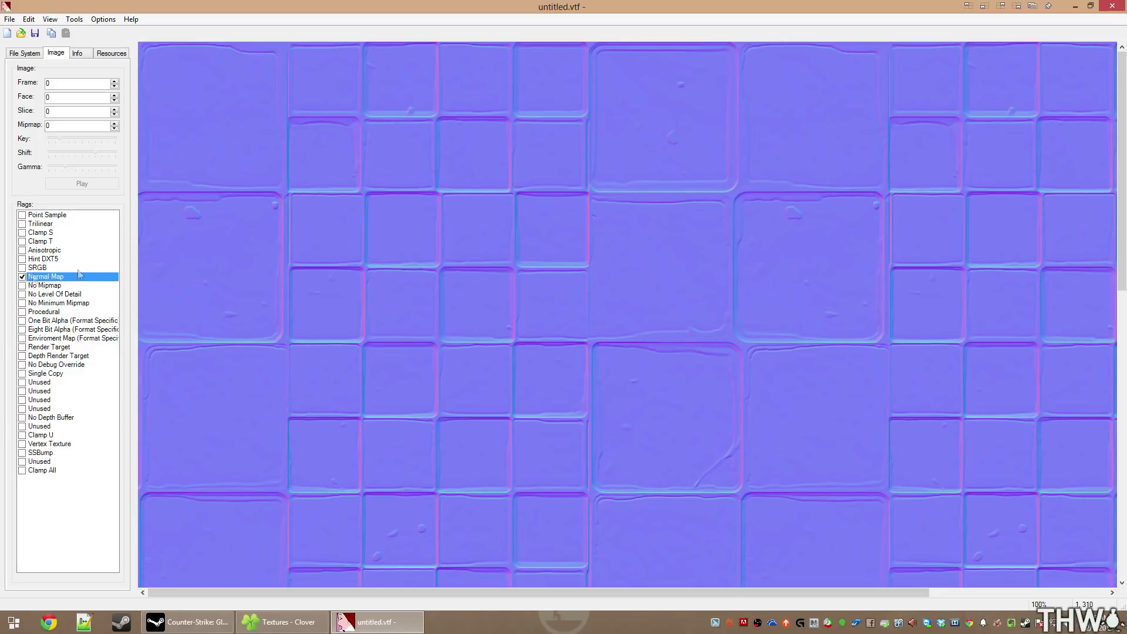
Save the normal map as Floor_1_nrm.vtf and close VTFEdit.
click(40, 36)
text(Floor_1_nrm)
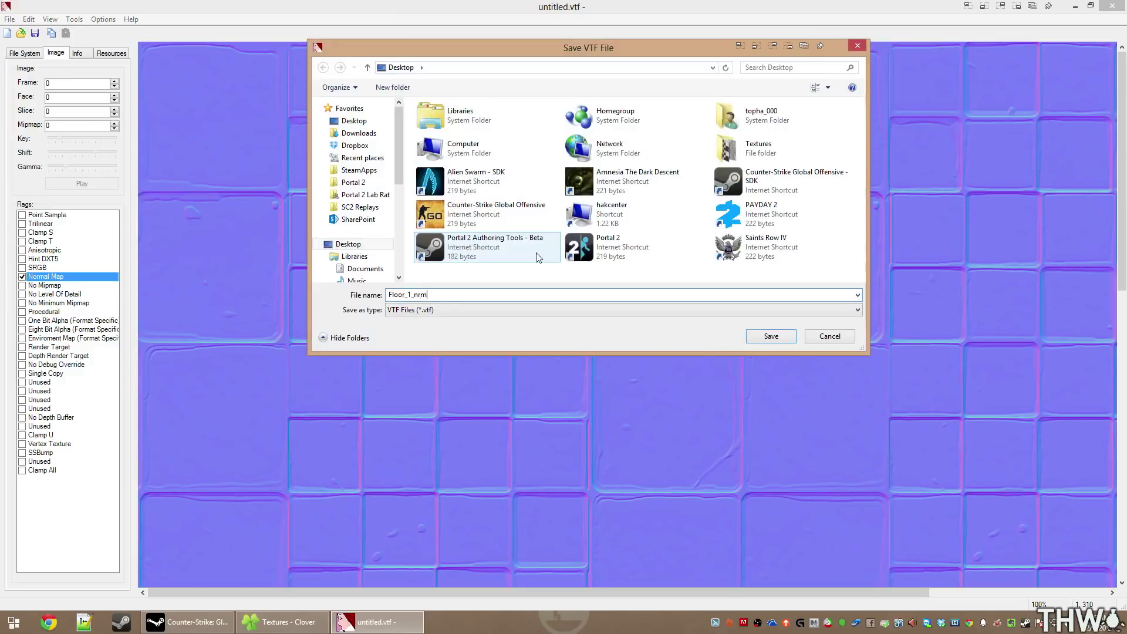
key(Return)
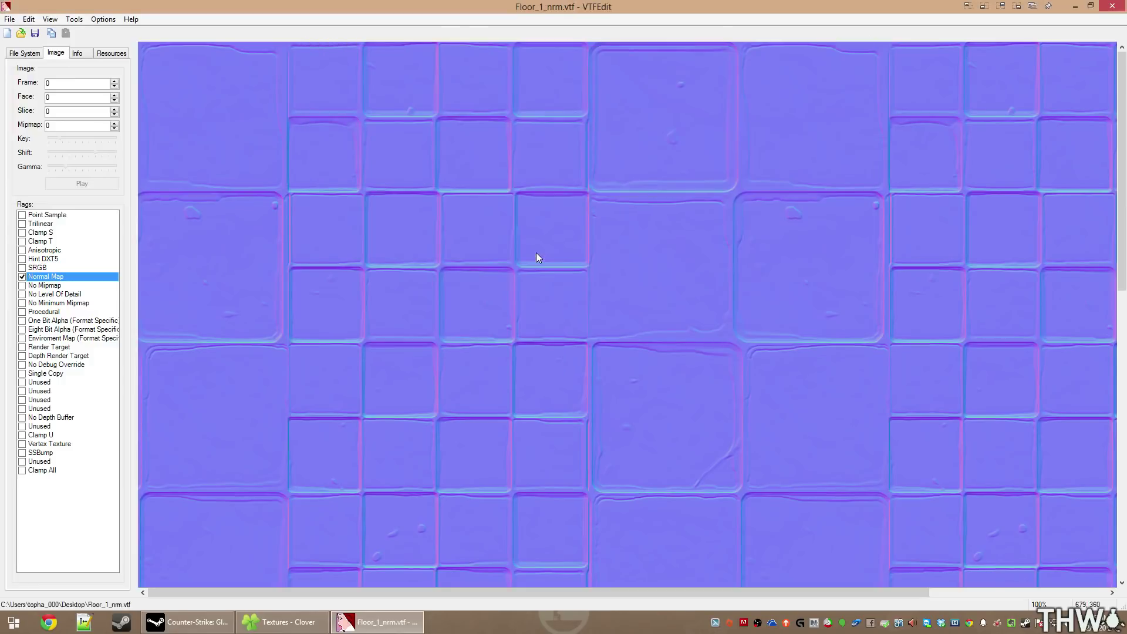
click(1115, 6)
click(525, 212)
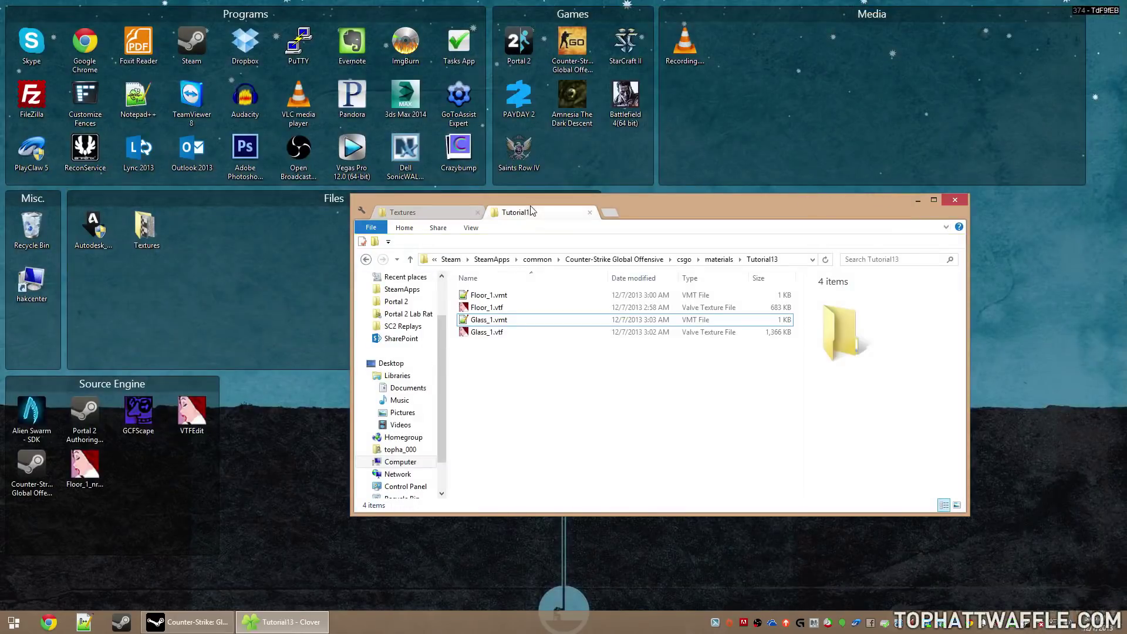
Move Floor_1_nrm.vtf into Tutorial13, copy Floor_1.vmt as Floor_1_bump.vmt and open it.
drag(85, 467, 599, 390)
drag(508, 300, 555, 358)
key(F2)
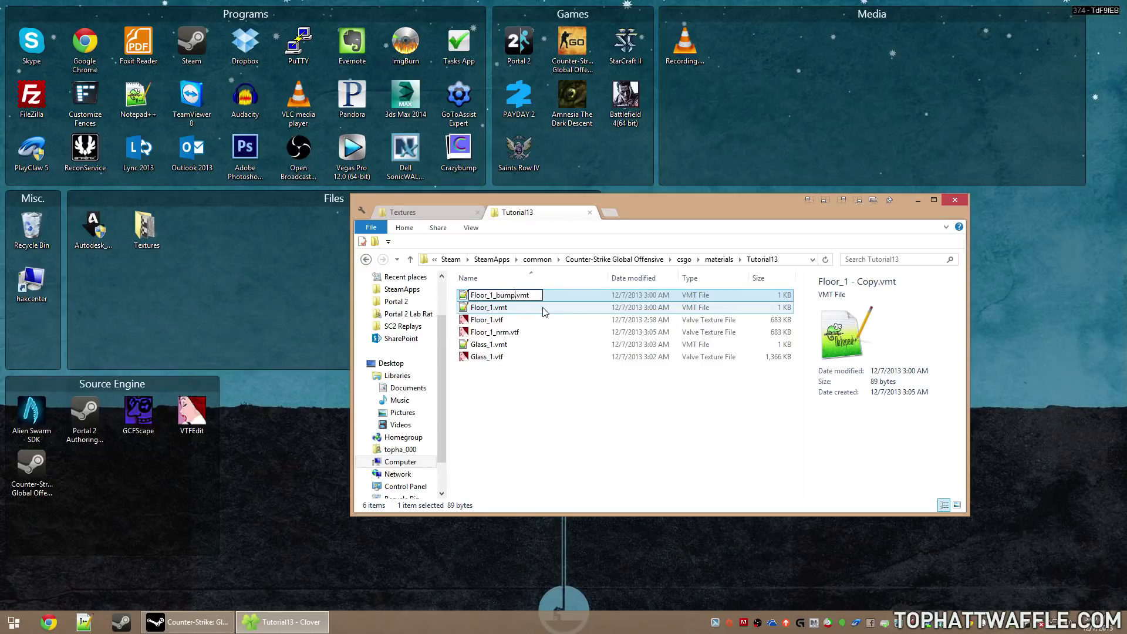
key(Return)
double_click(545, 319)
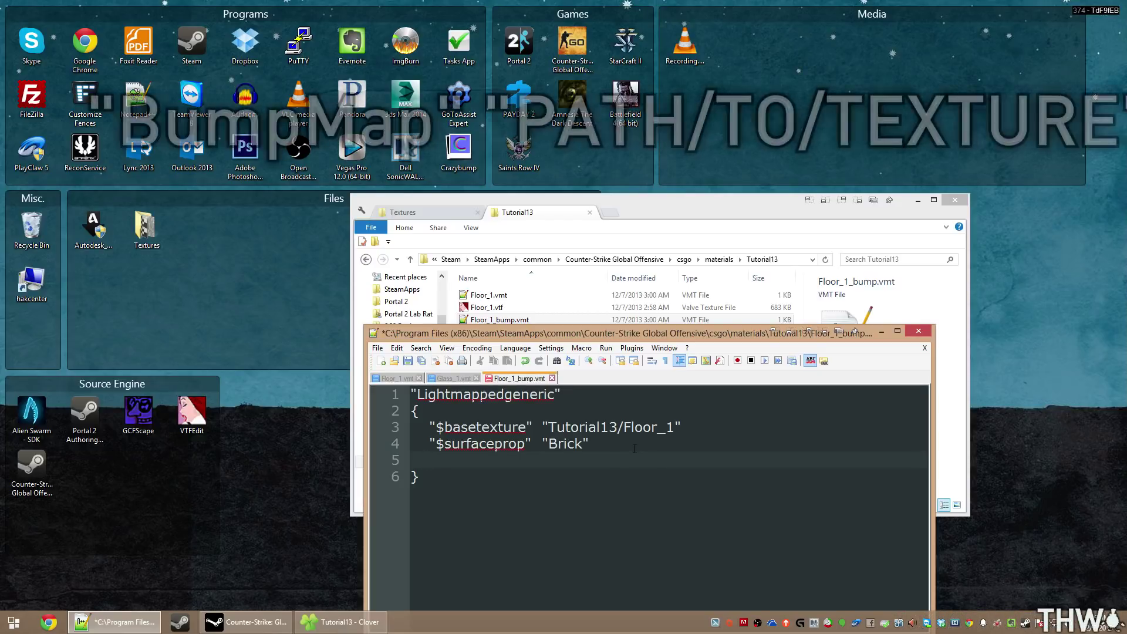
Add "$bumpmap" "Tutorial13/Floor_1_nrm" to Floor_1_bump.vmt, save, and close Notepad++.
text("$bumpmap" )
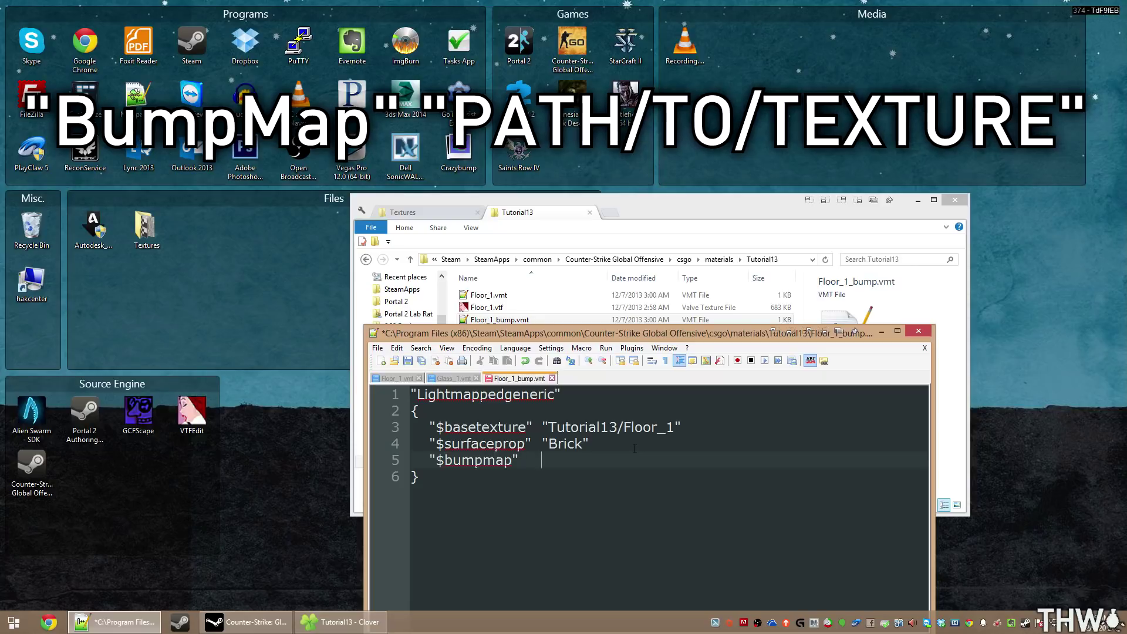
text(  ")
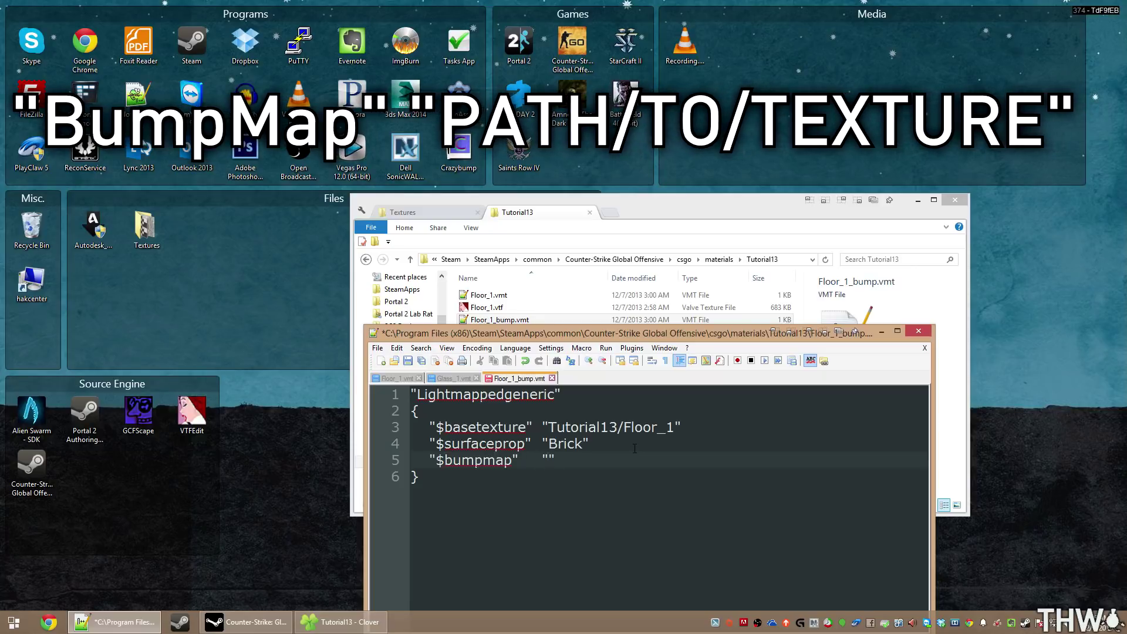
text(Tutor)
text(al)
key(BackSpace)
key(BackSpace)
key(BackSpace)
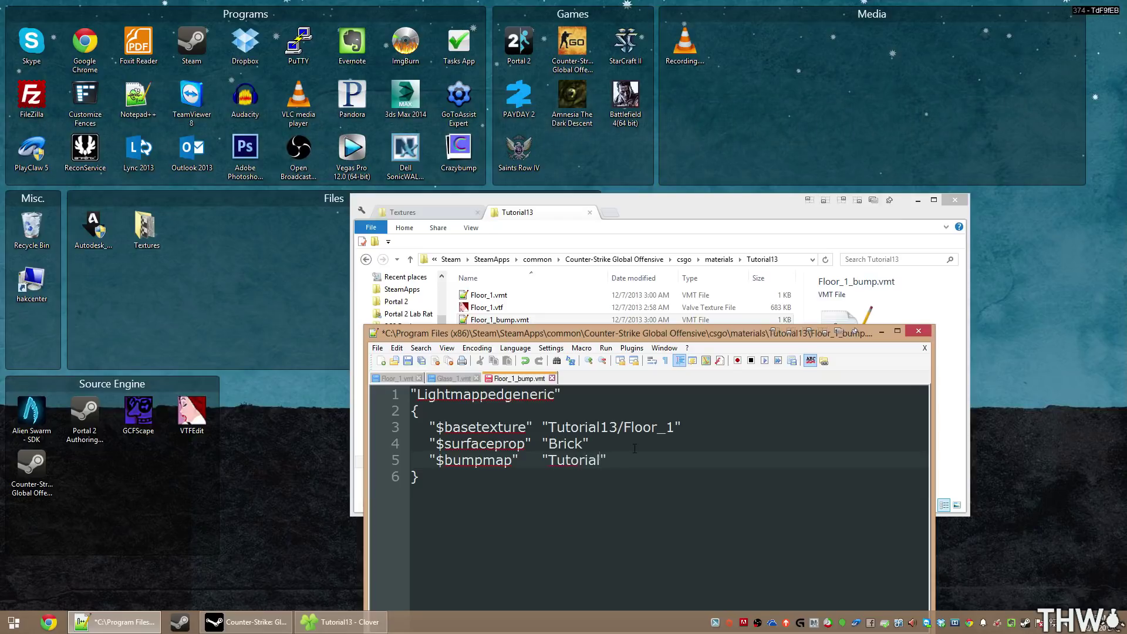
text(rial13/Floor_1_nrm)
key(ctrl+s)
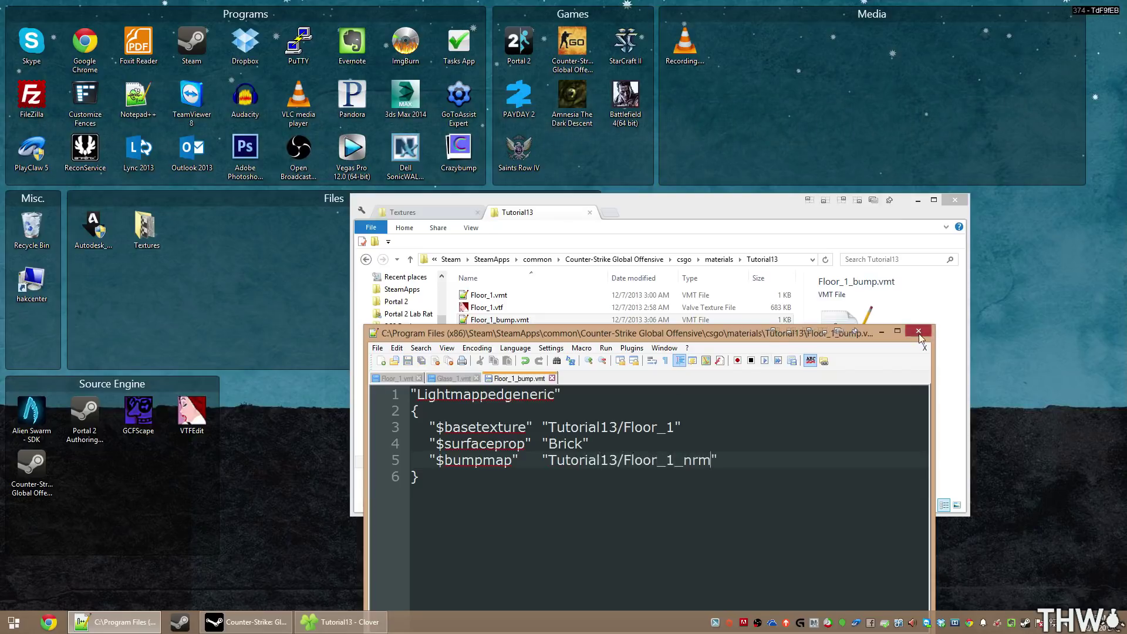
click(919, 330)
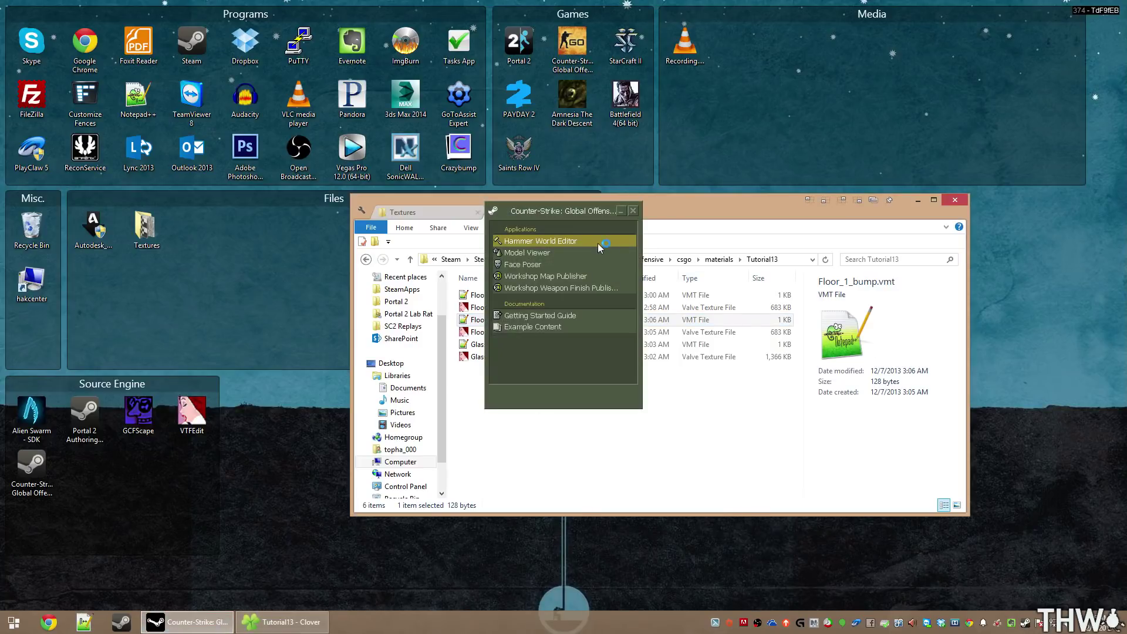
Launch Hammer World Editor and check the glass wall face's texture settings.
double_click(598, 243)
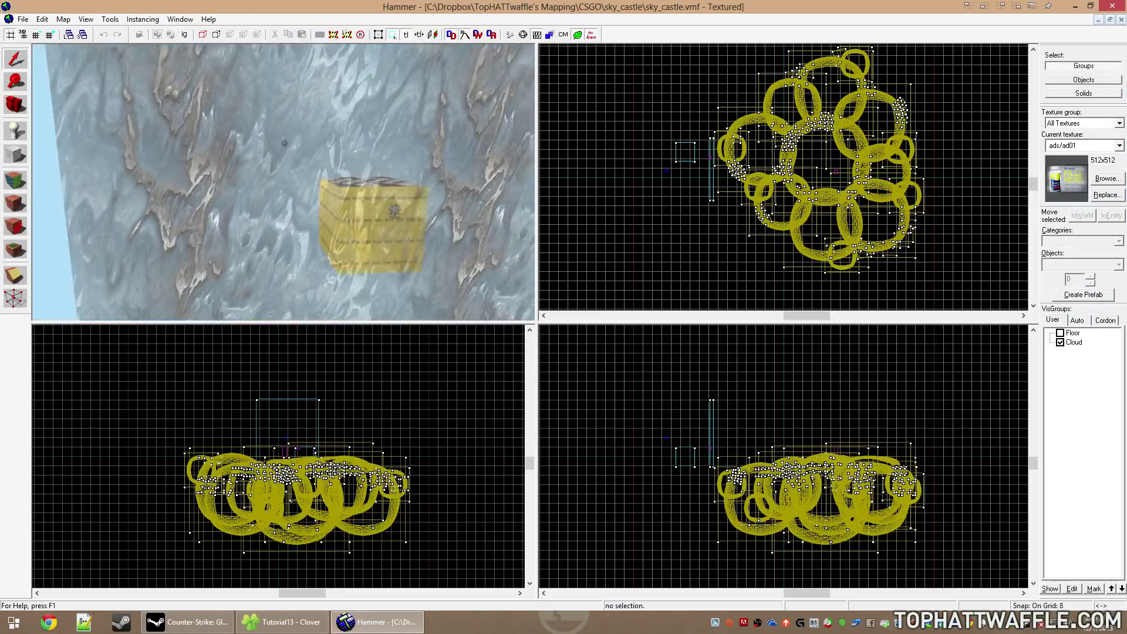
scroll(314, 145, down, 3)
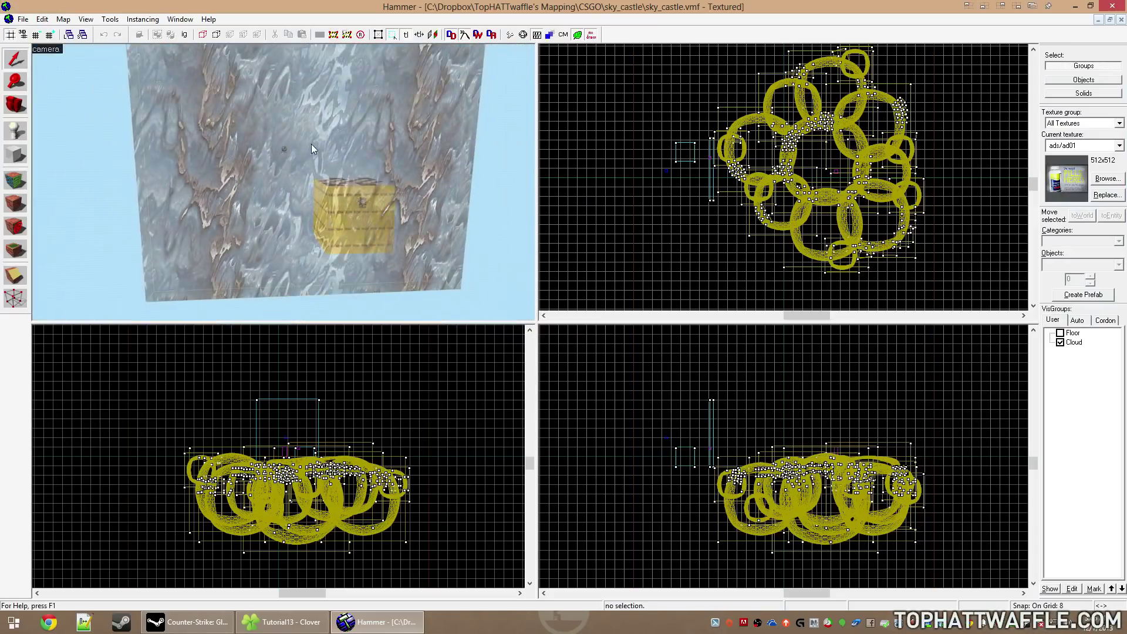
click(399, 169)
key(shift+a)
click(654, 202)
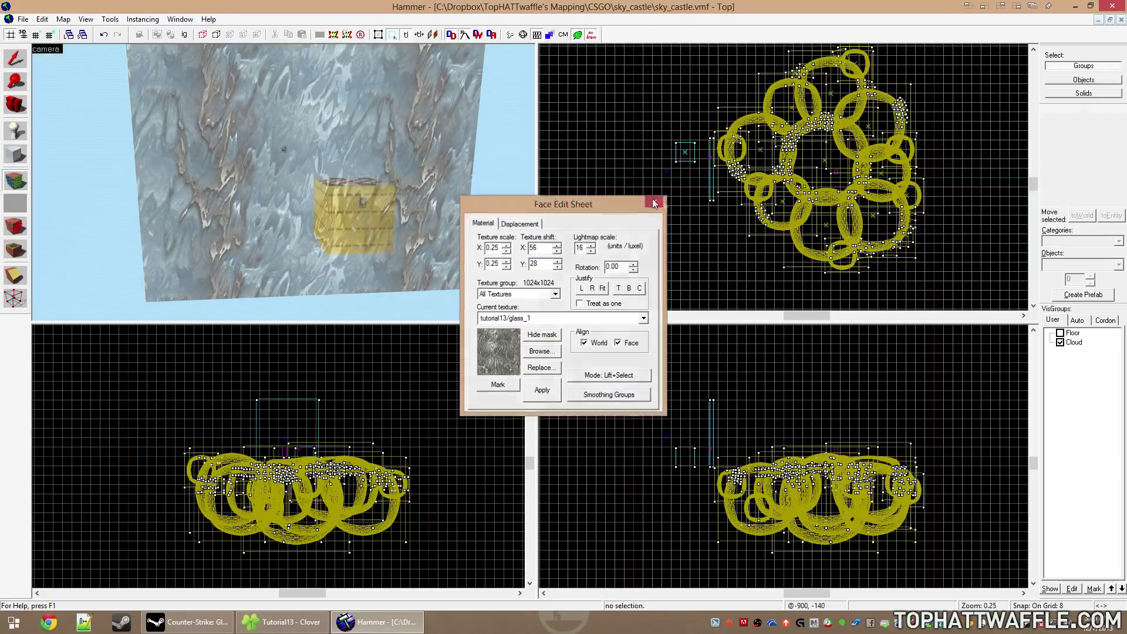
Select the checkered floor box and clone it 128 units down.
key(z)
key(w)
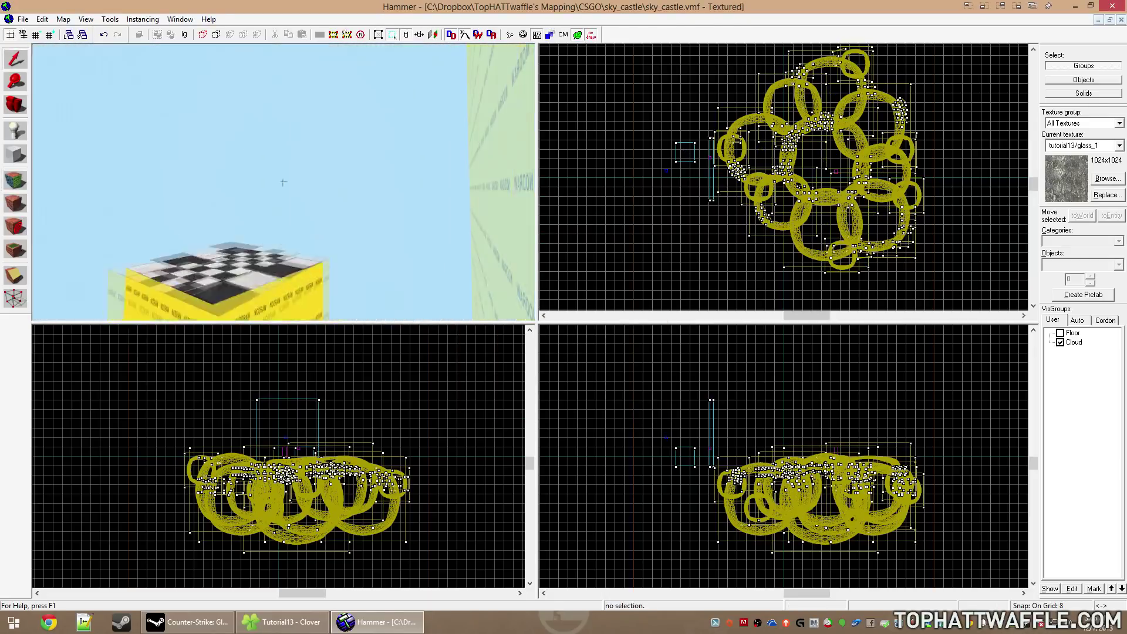
key(z)
click(317, 176)
scroll(650, 165, up, 3)
scroll(651, 165, up, 5)
drag(763, 94, 763, 187)
Apply tutorial13/floor_1_bump to the box's top faces and save the sky_castle map.
key(shift+a)
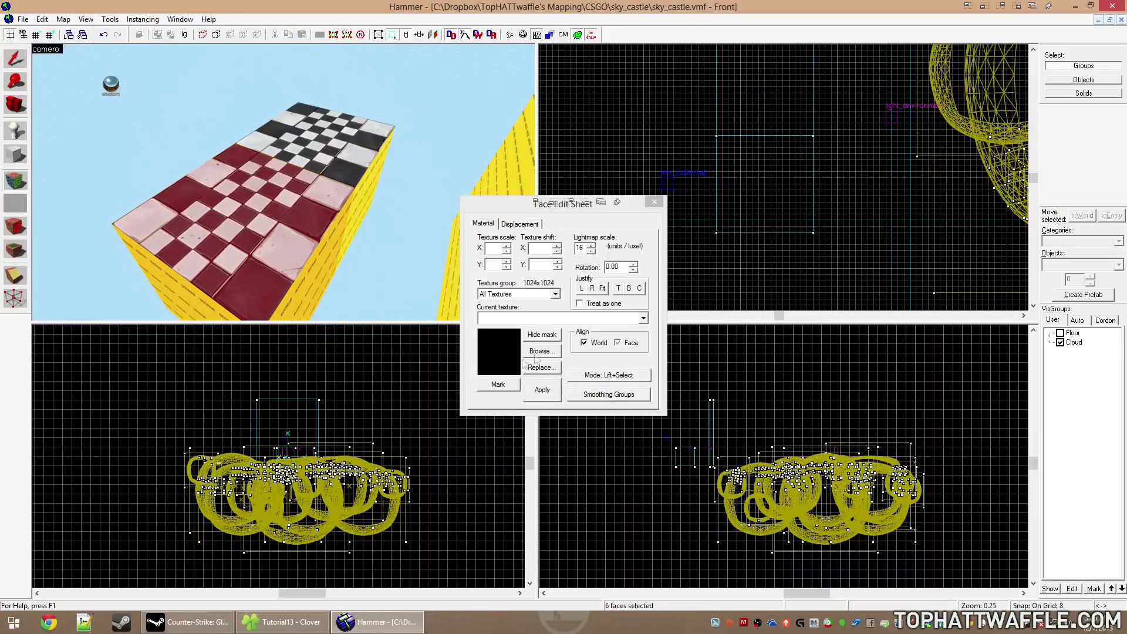
click(552, 352)
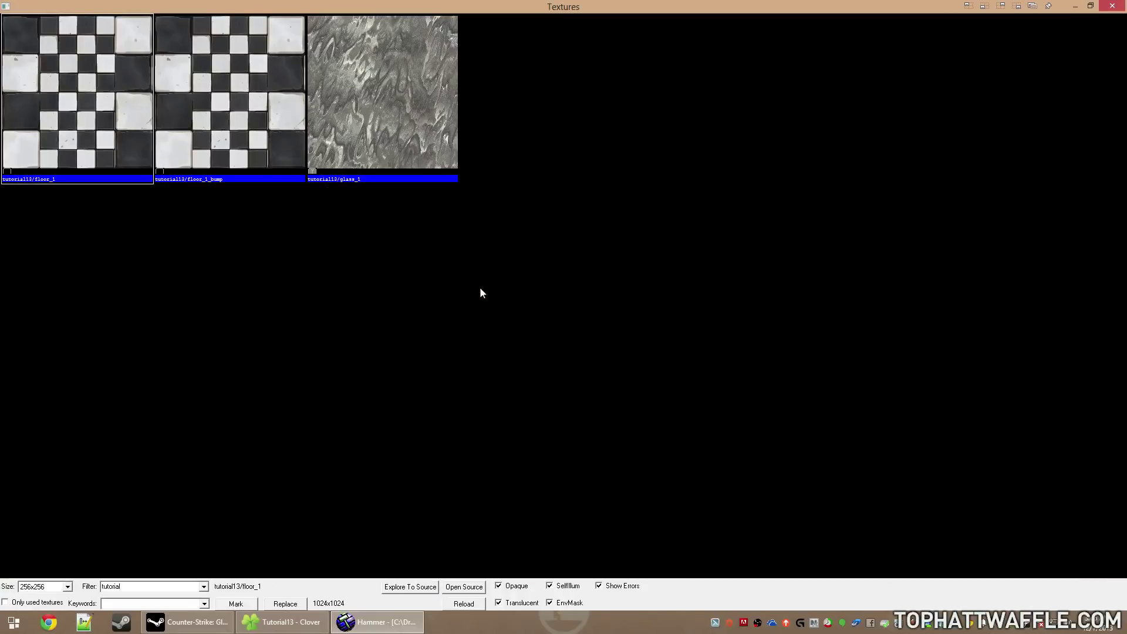
double_click(222, 151)
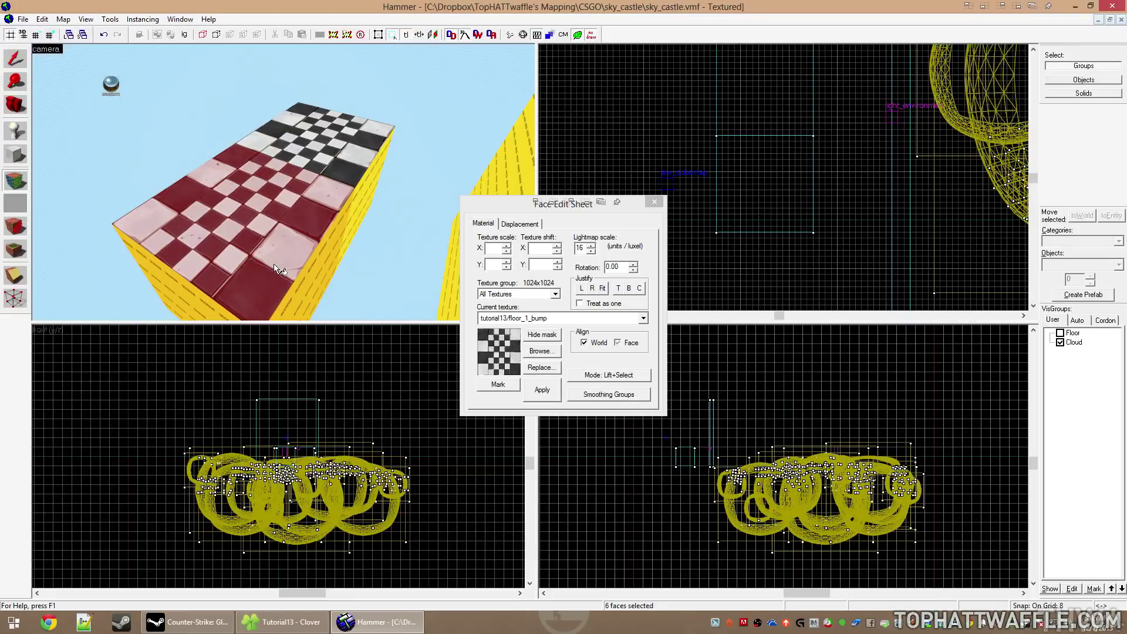
key(shift+s)
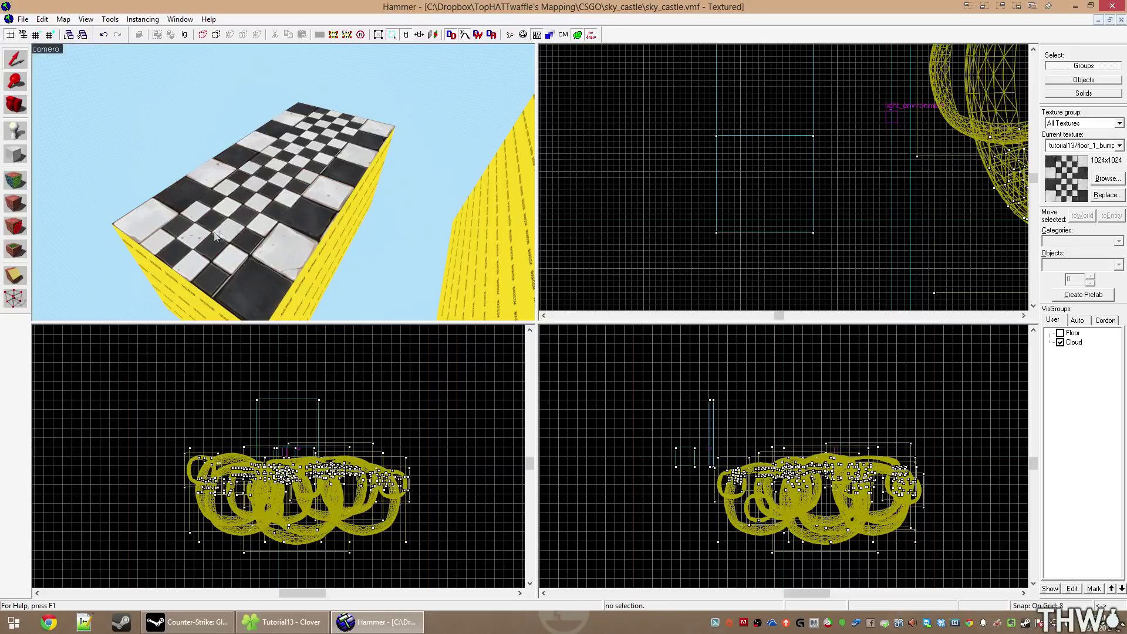
key(ctrl+s)
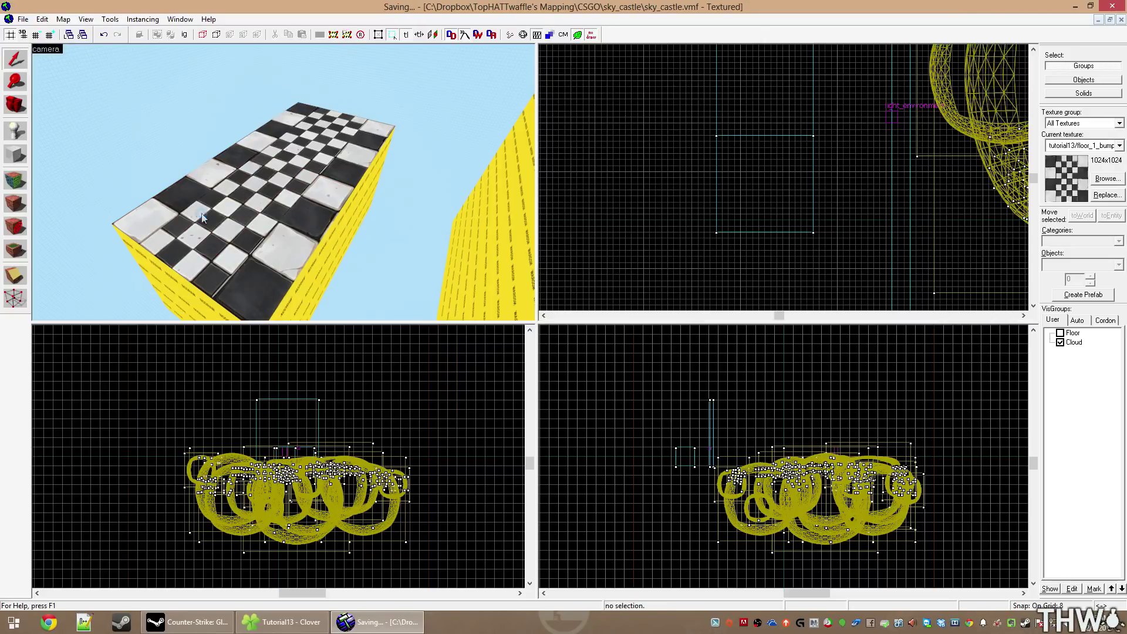
key(F9)
Compile and launch the map in CS:GO, shoot the glass wall twice, then switch to the knife.
key(Return)
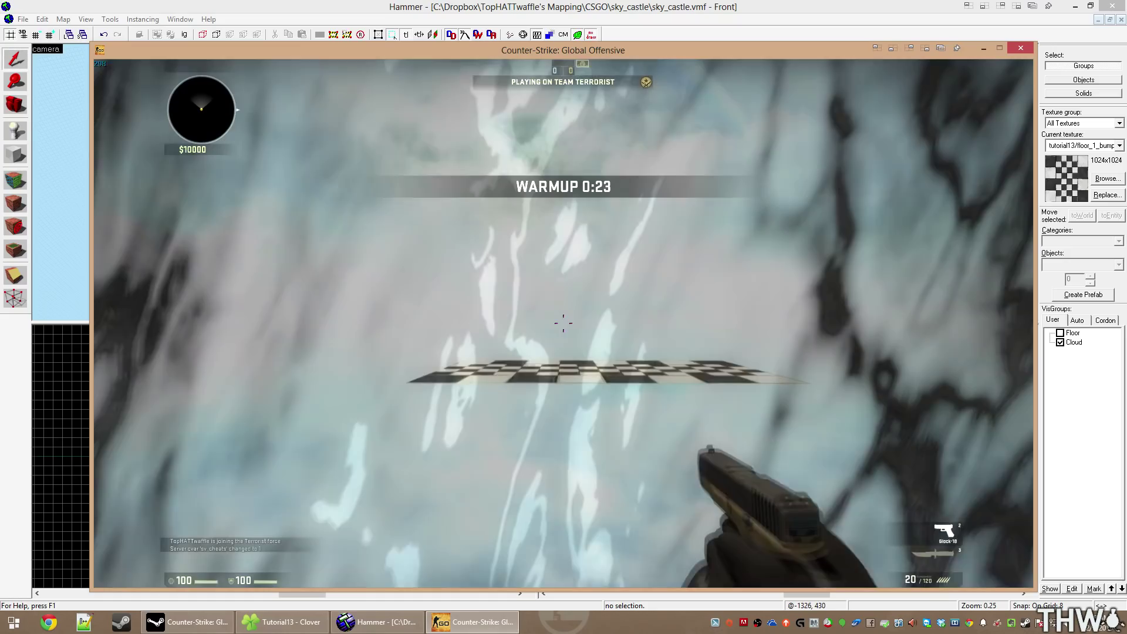
click(563, 323)
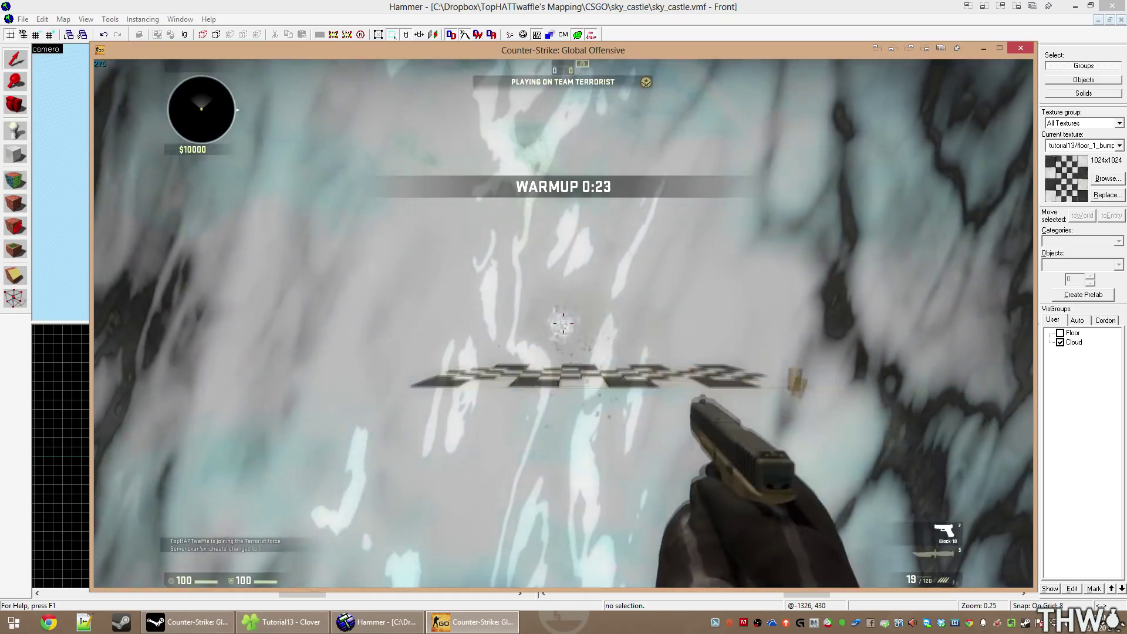
click(564, 322)
key(3)
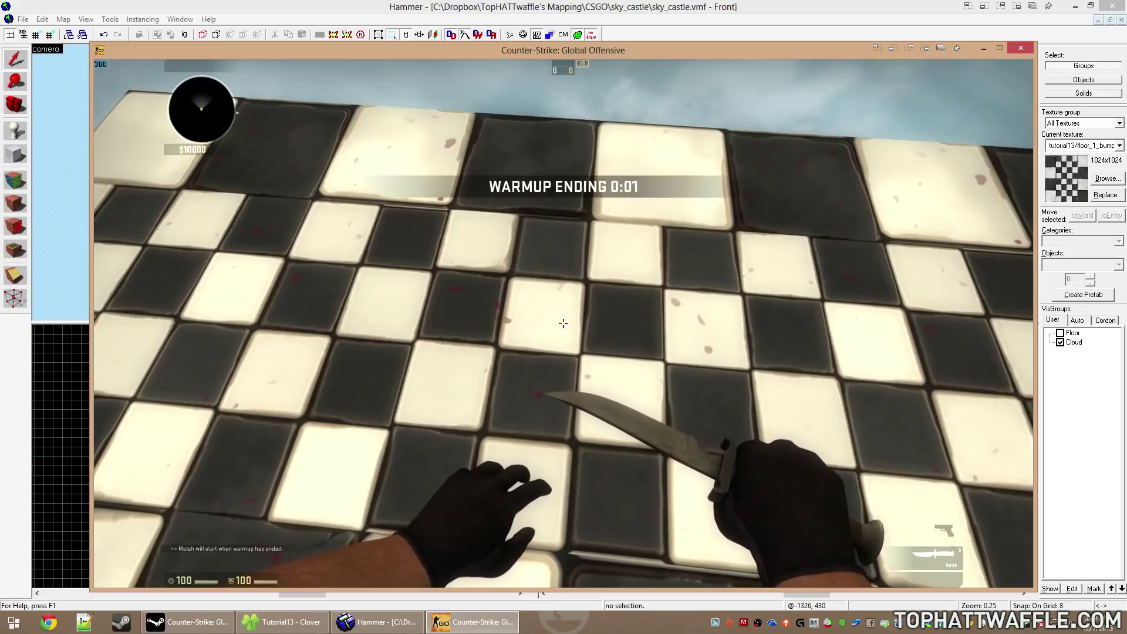
Turn on fullbright lighting with mat_fullbright 1 in the developer console.
key(grave)
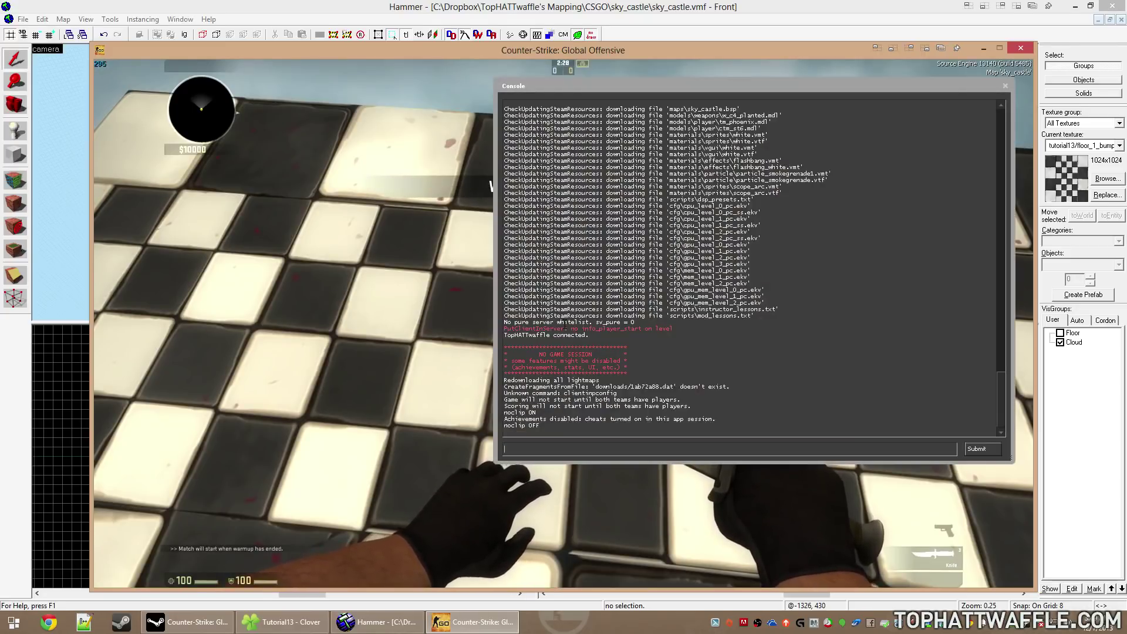
text(mat_ful)
key(BackSpace)
text(u)
key(Tab)
text(1)
key(Return)
key(grave)
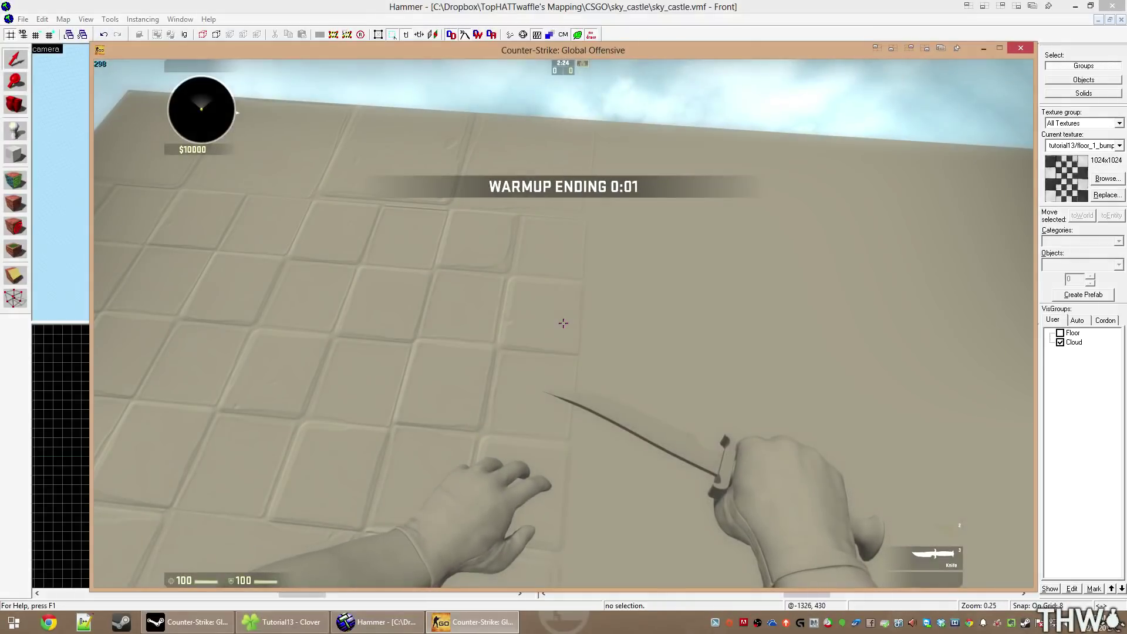
Slash the bump-mapped tile floor with the knife, then fire the pistol.
mouse_move(564, 323)
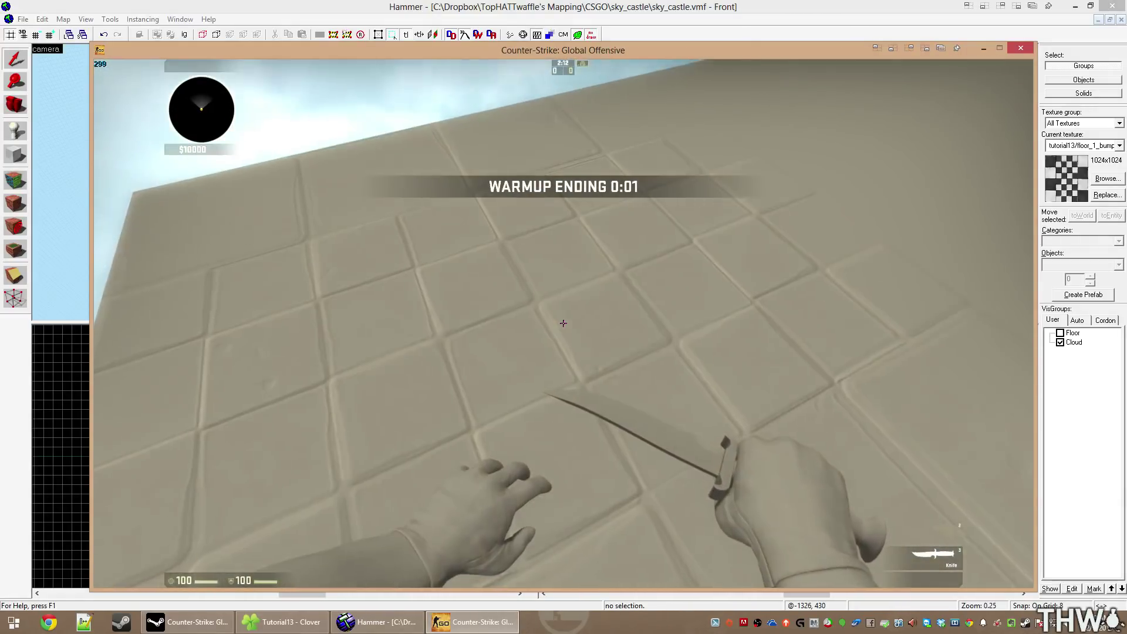
click(563, 323)
click(563, 323)
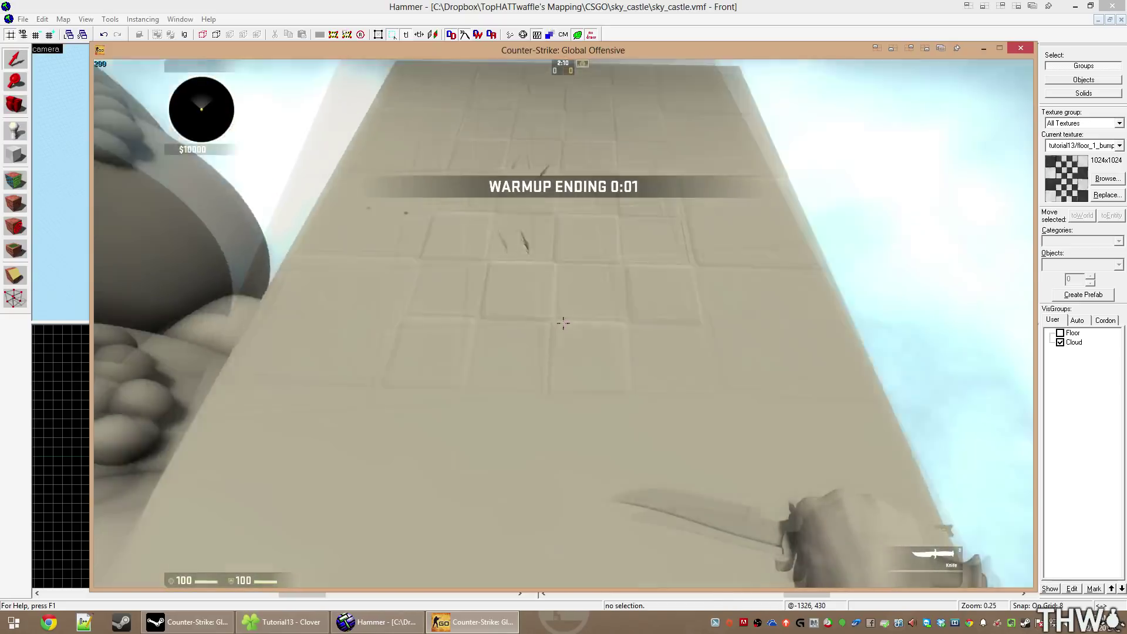
key(2)
click(563, 323)
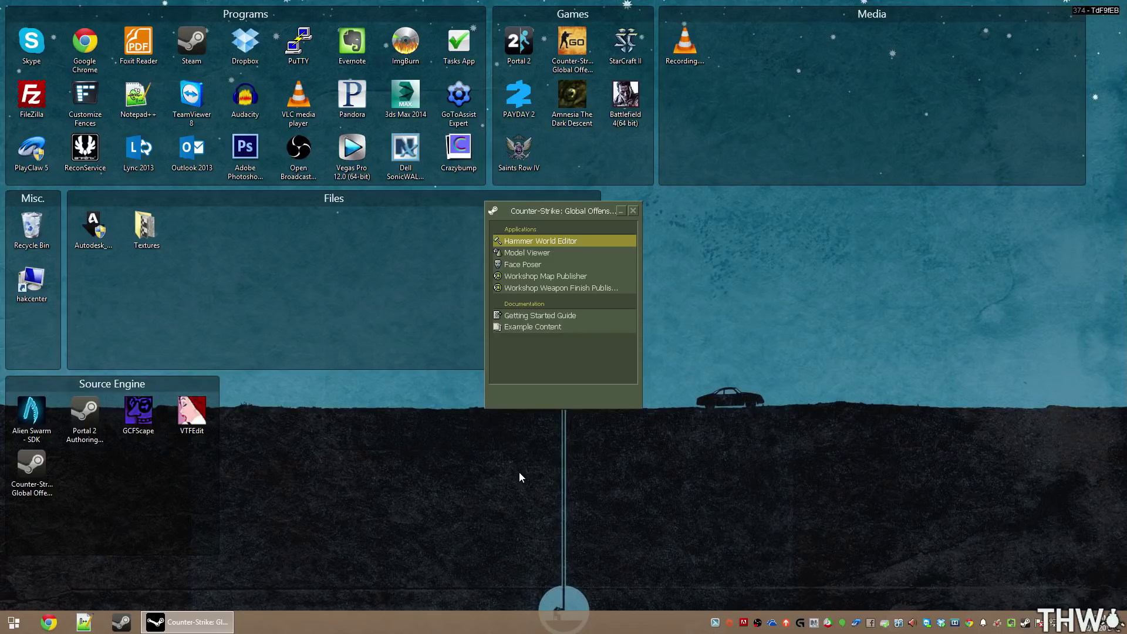
Browse to SteamApps > common > Counter-Strike Global Offensive > csgo > maps and locate sky_castle.bsp.
click(364, 498)
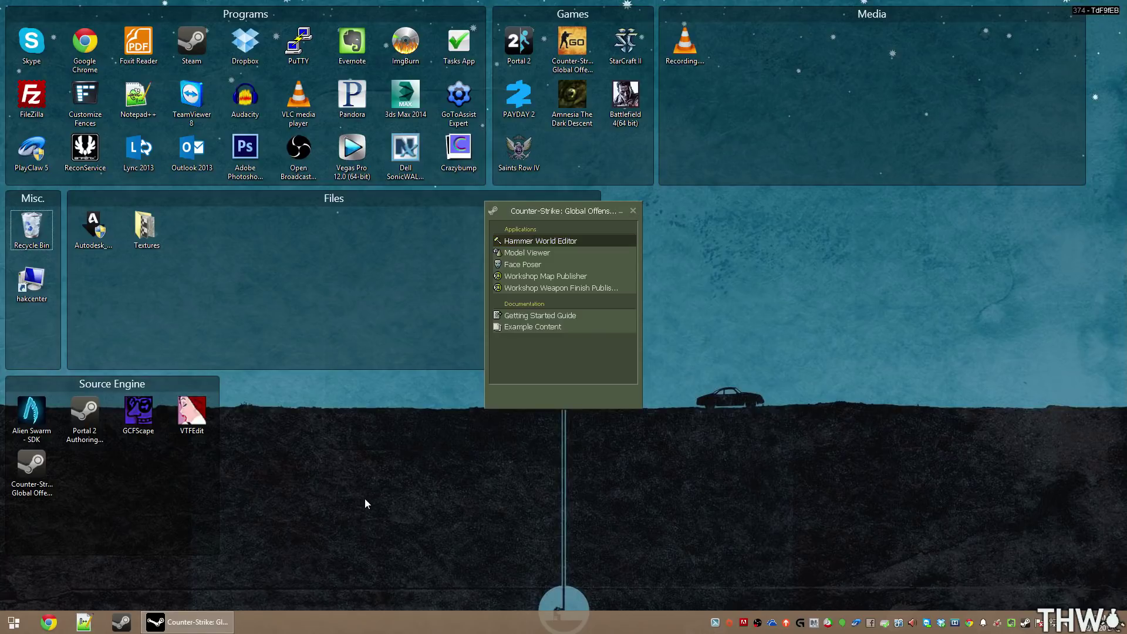
key(super+e)
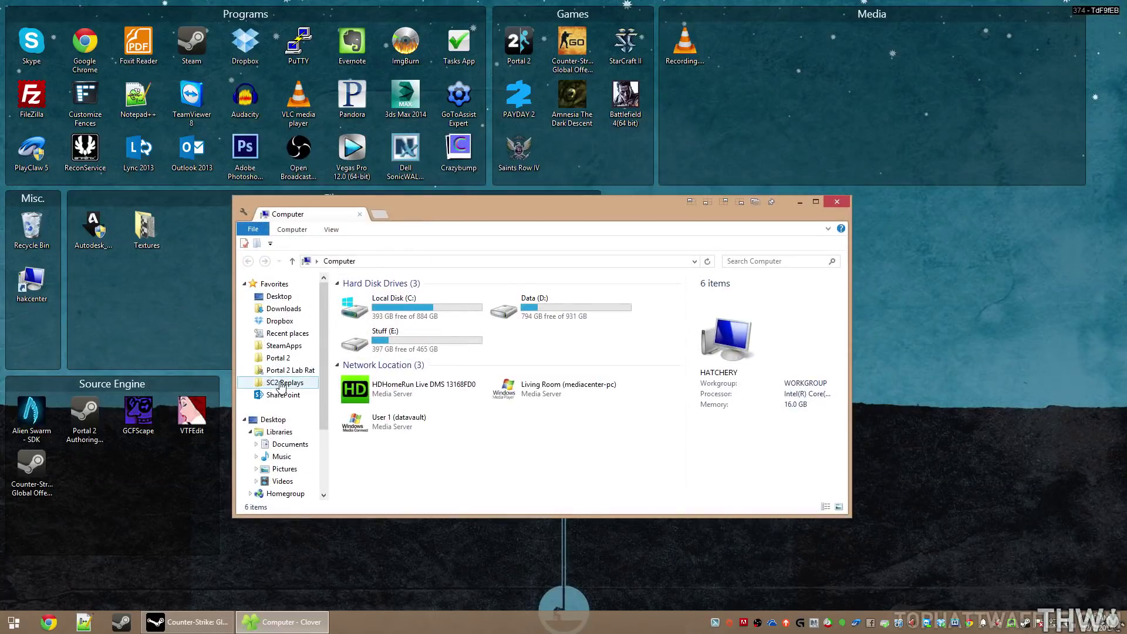
click(287, 347)
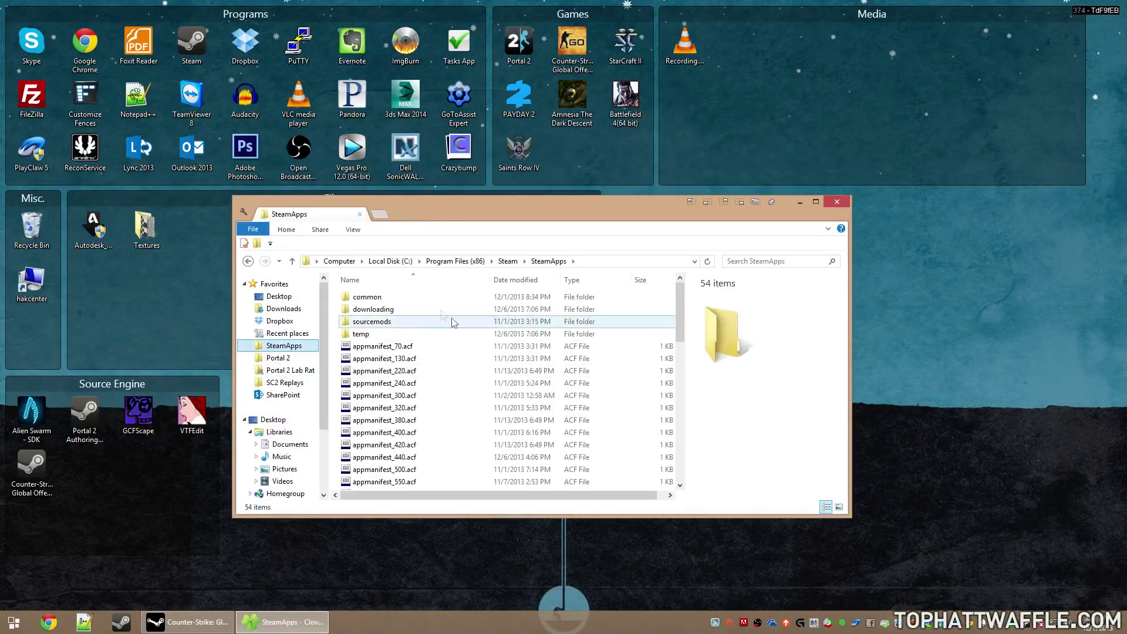
double_click(406, 298)
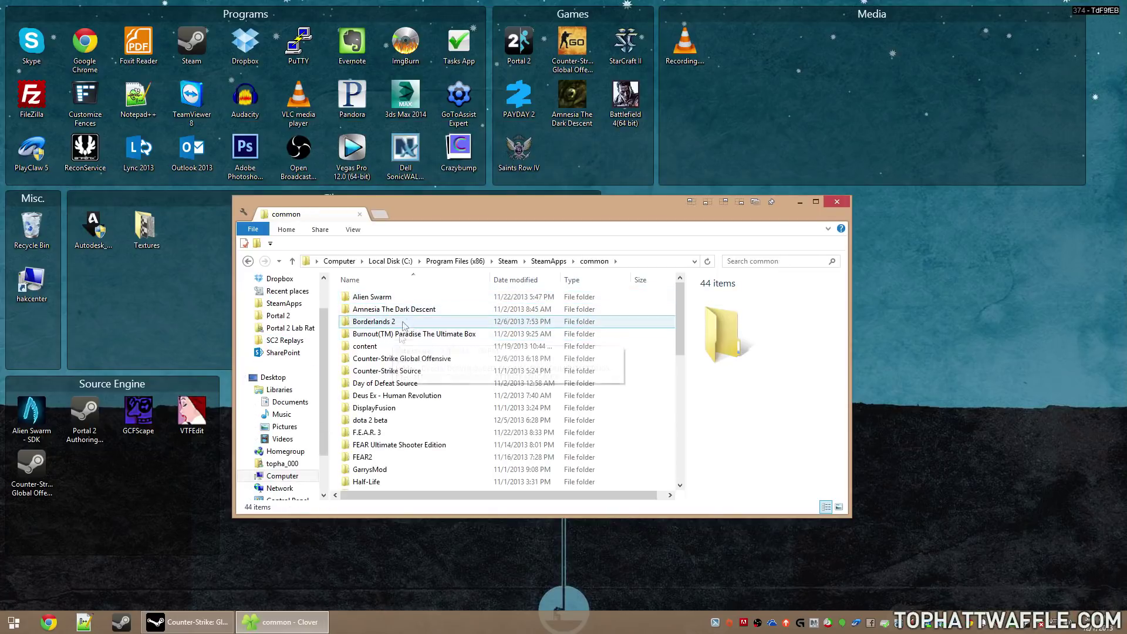
double_click(427, 359)
double_click(390, 324)
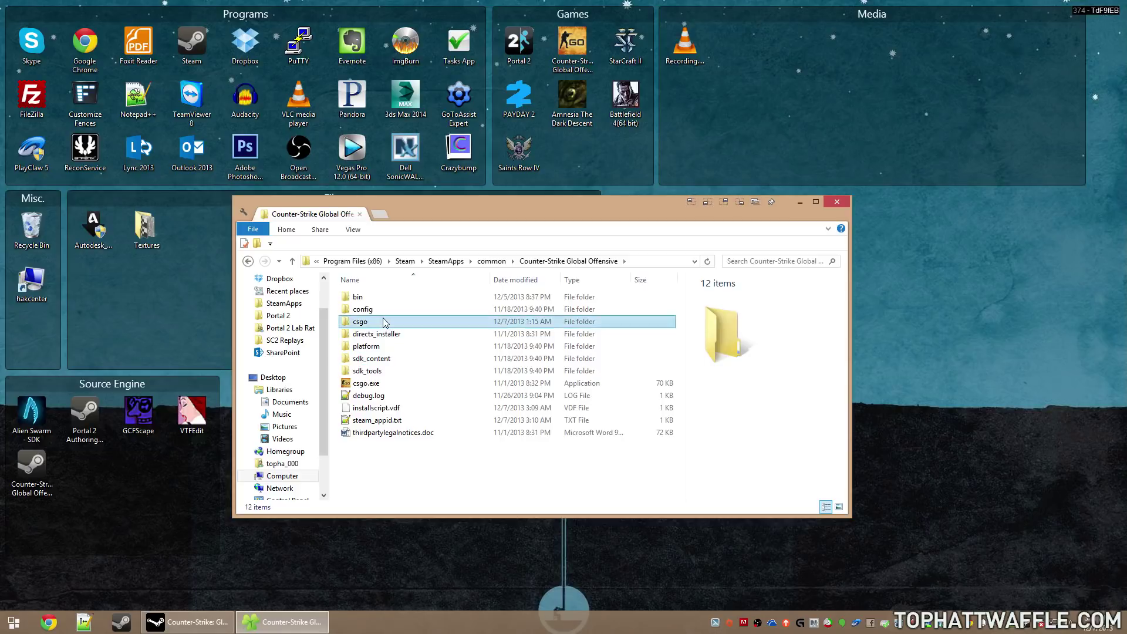
click(404, 360)
double_click(405, 360)
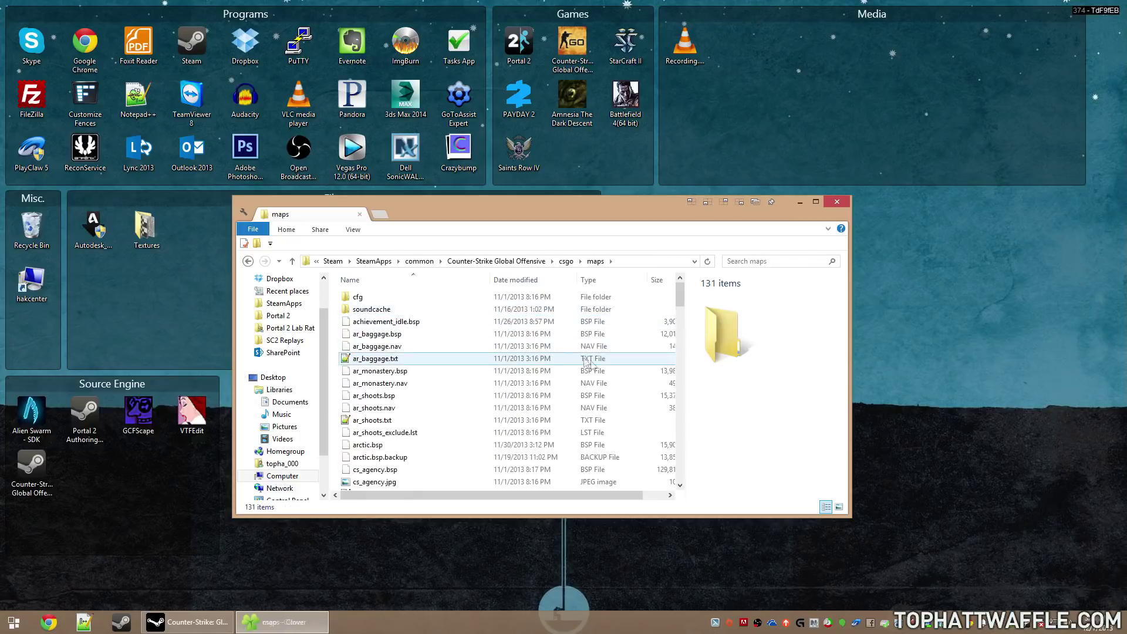
scroll(469, 375, down, 6)
click(486, 375)
key(s)
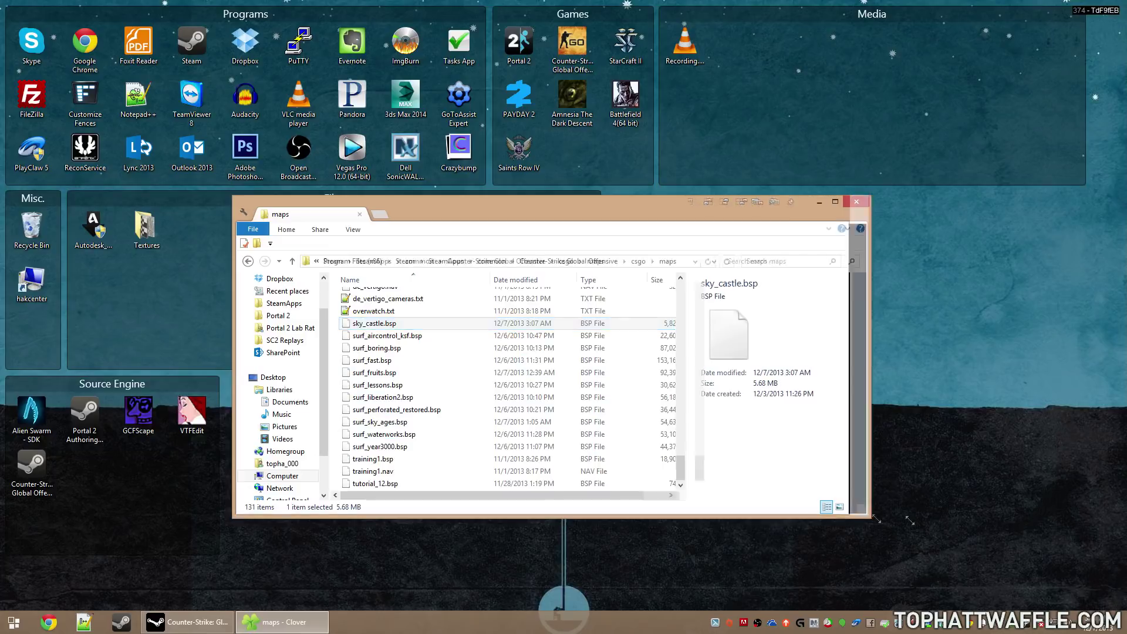
Enlarge the Explorer window, then open VIDE > VIDE_0_45b > VIDE and select VIDE.exe.
drag(848, 515, 989, 529)
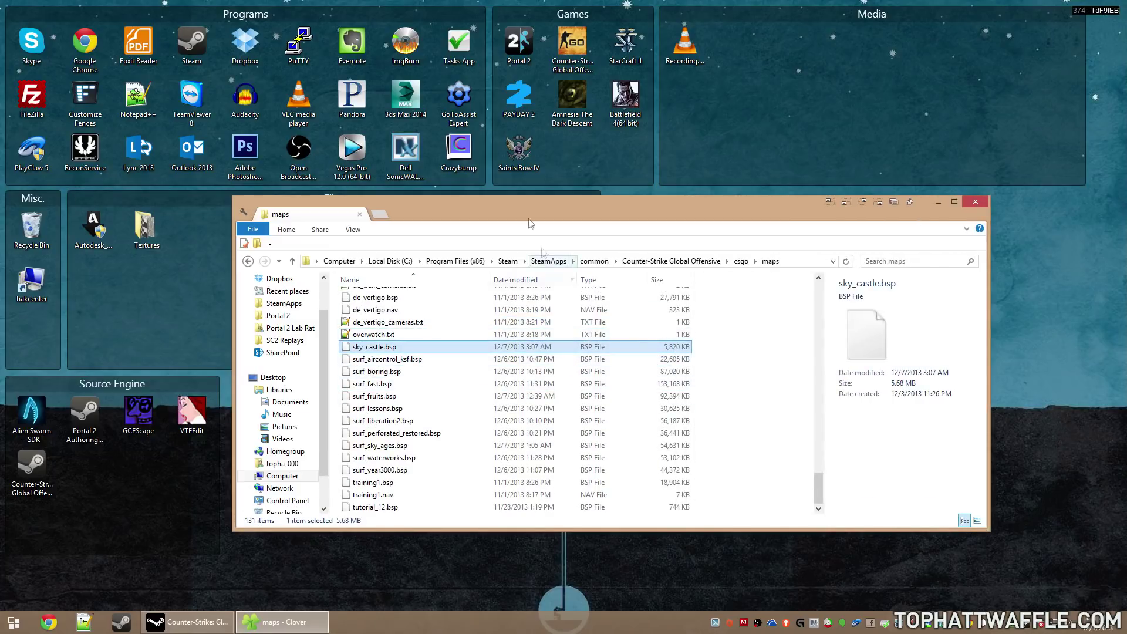
drag(459, 219, 508, 202)
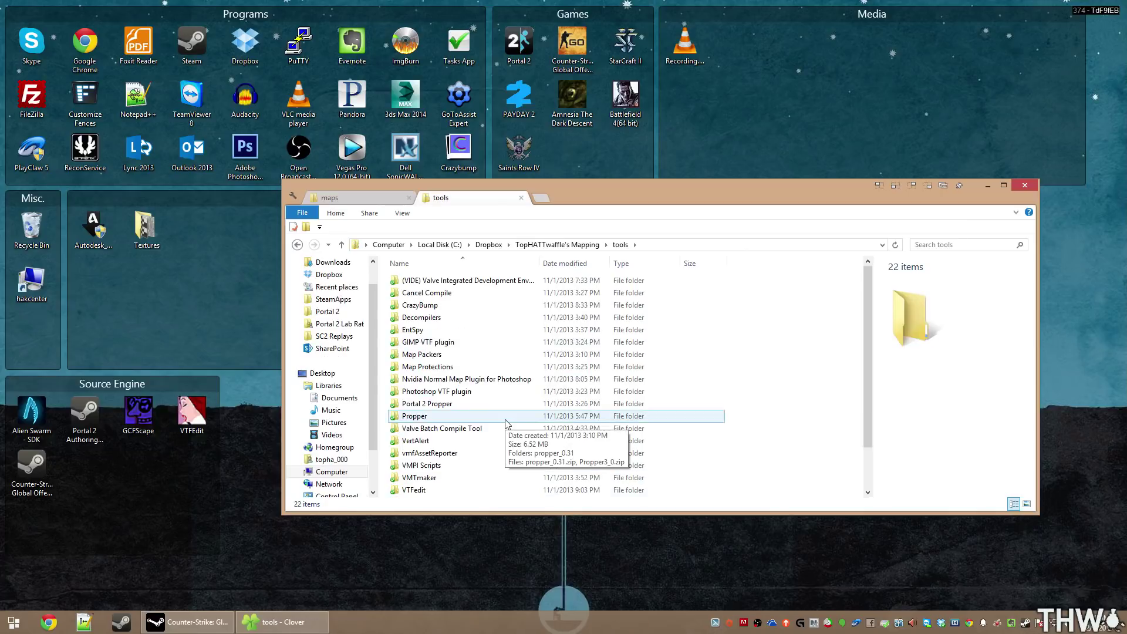
double_click(516, 282)
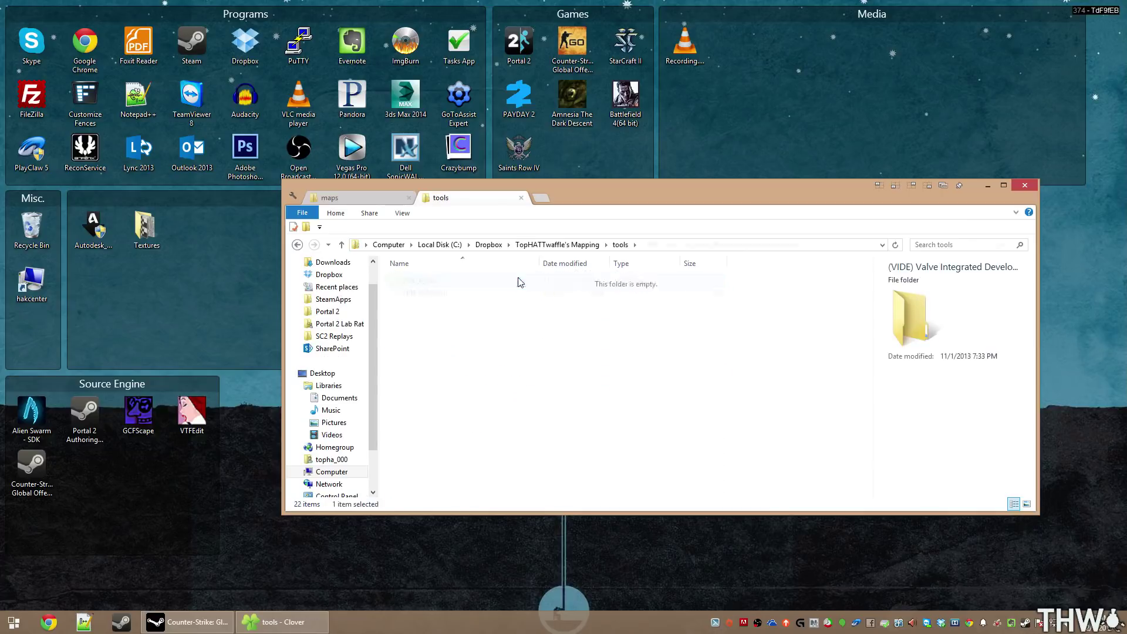
double_click(452, 282)
double_click(445, 281)
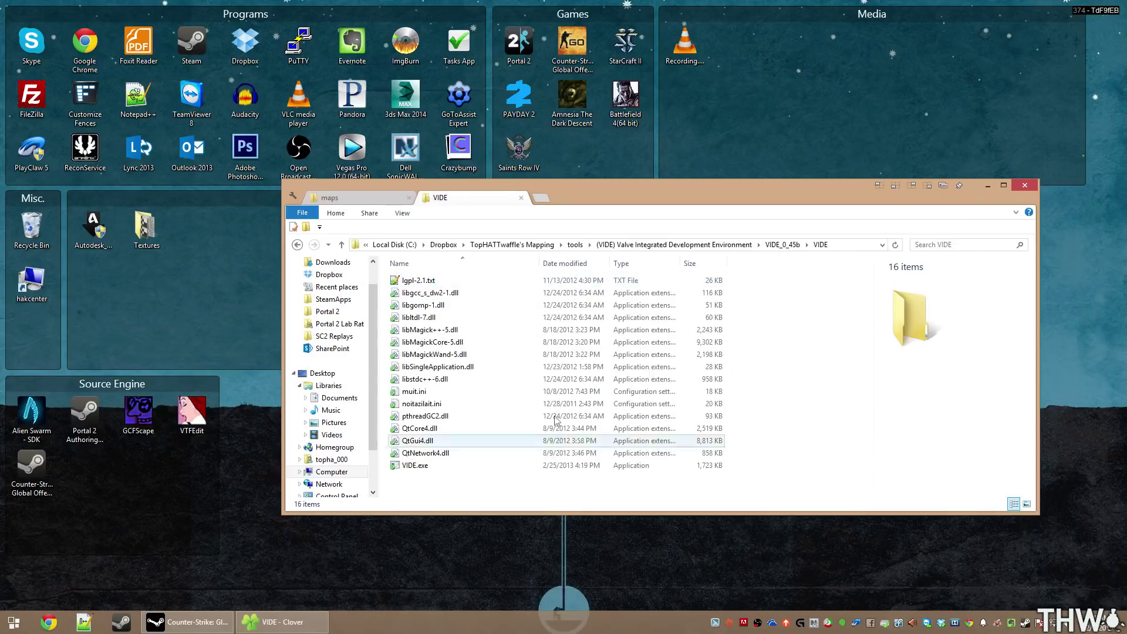
click(462, 469)
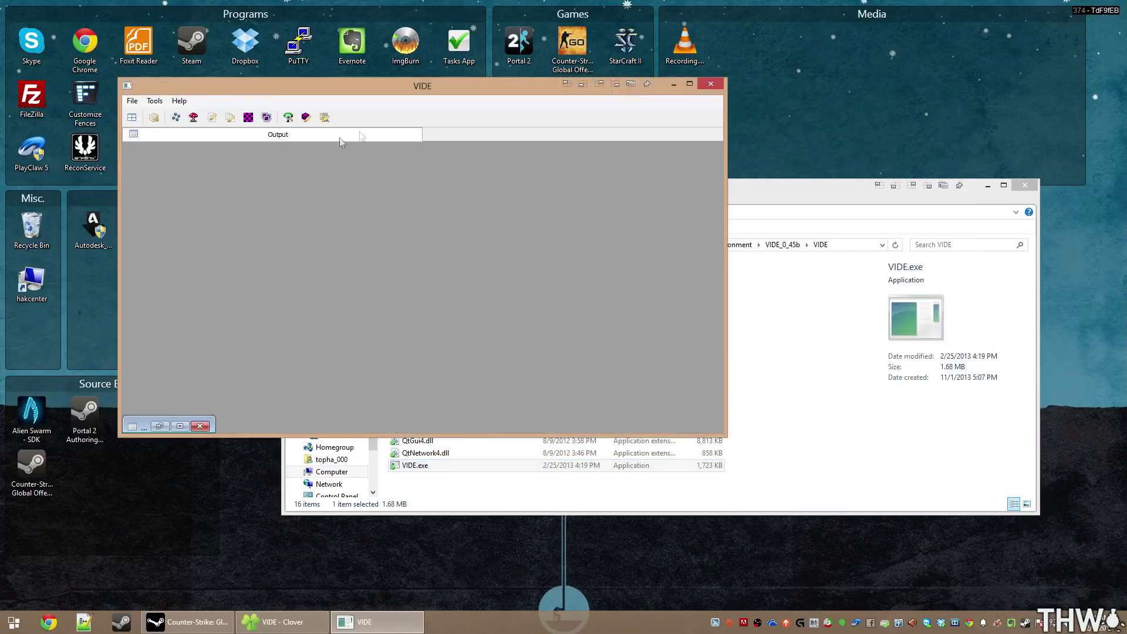
Open the Pakfile Lump Editor from VIDE's Tools list and maximize both windows.
click(154, 101)
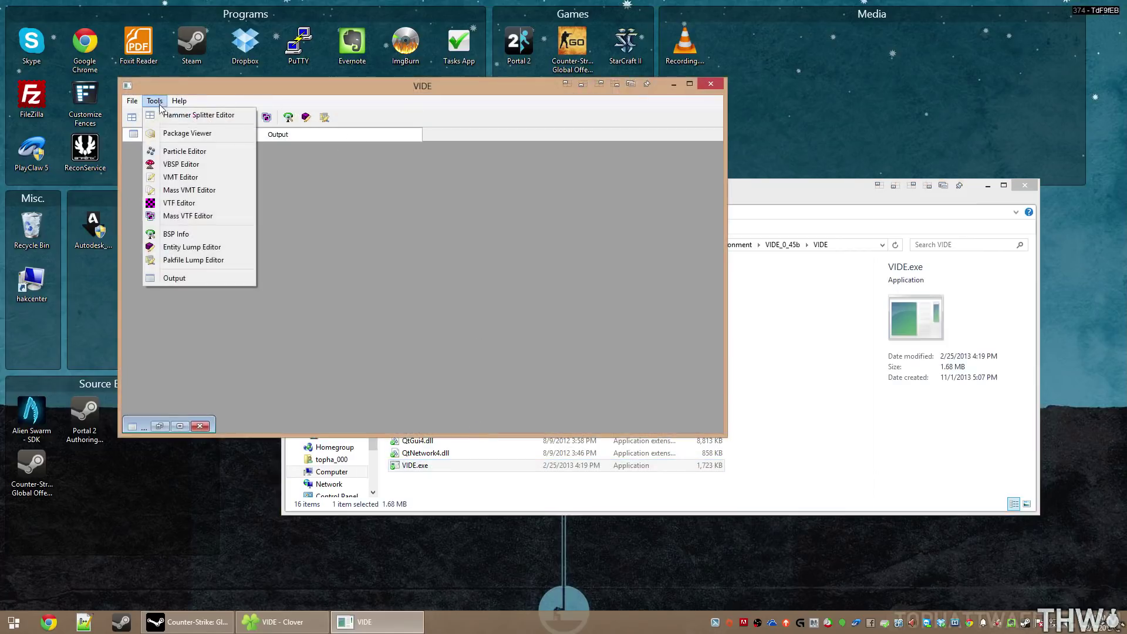
click(171, 262)
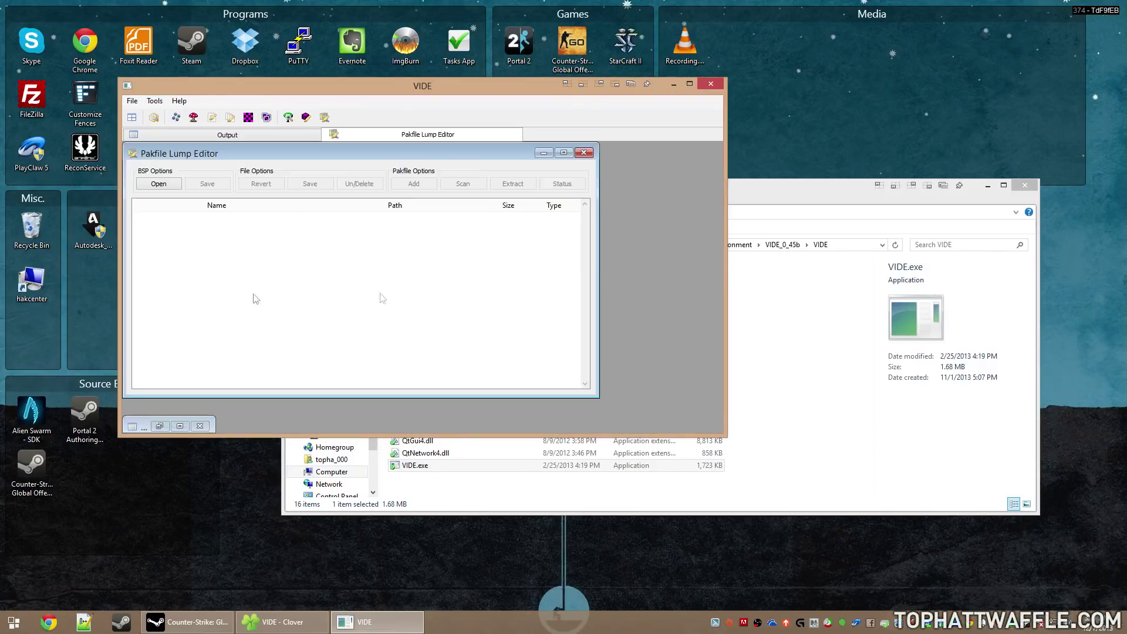
click(690, 84)
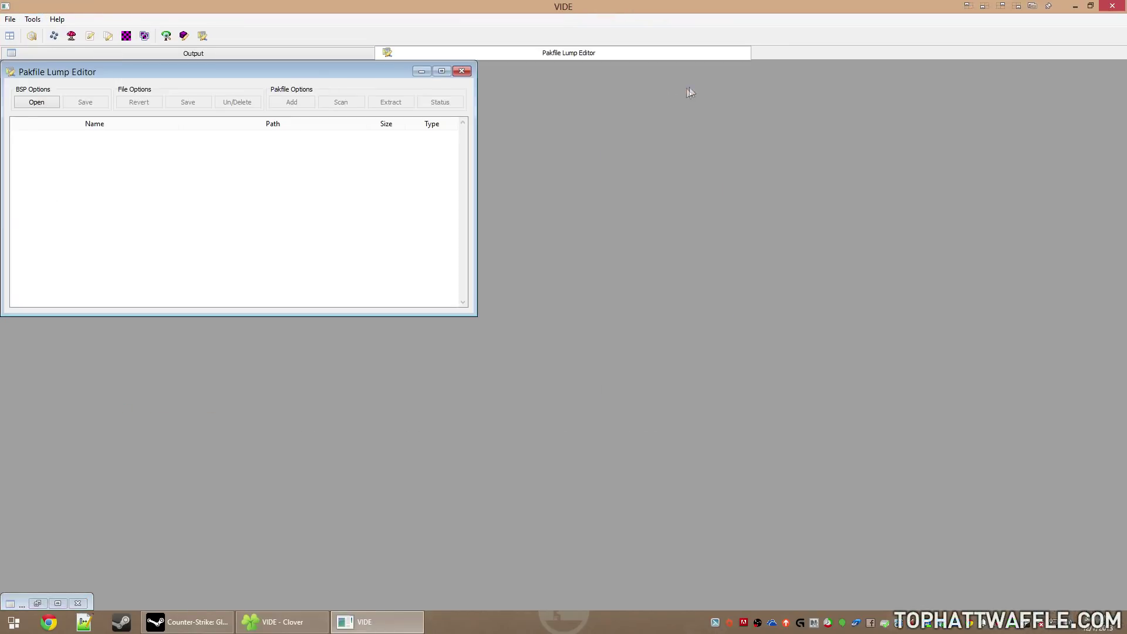
click(441, 71)
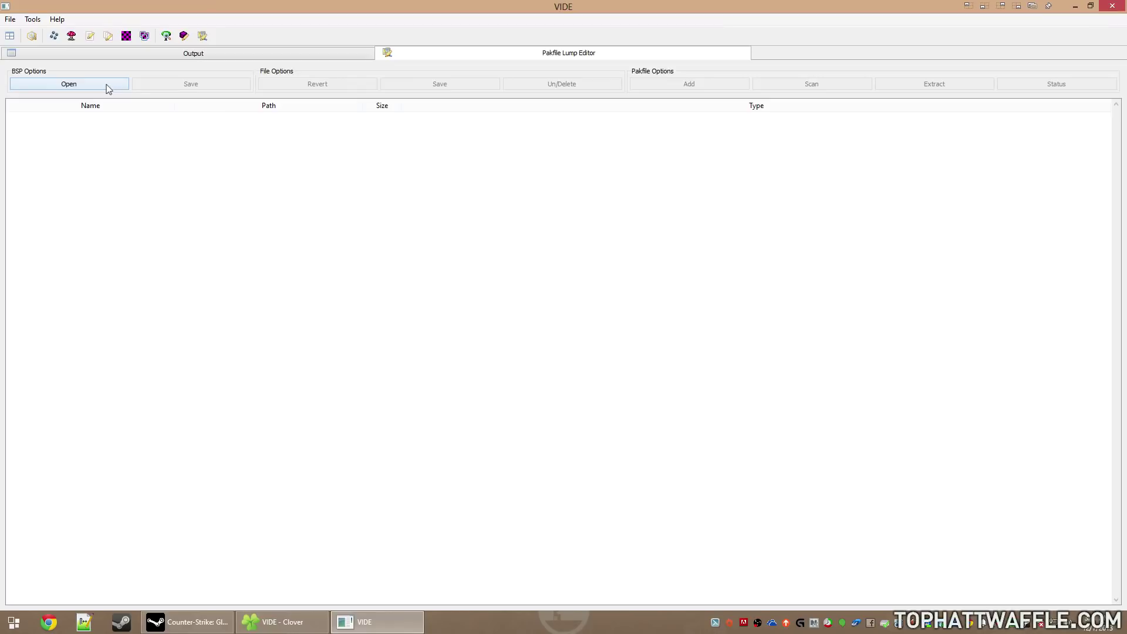